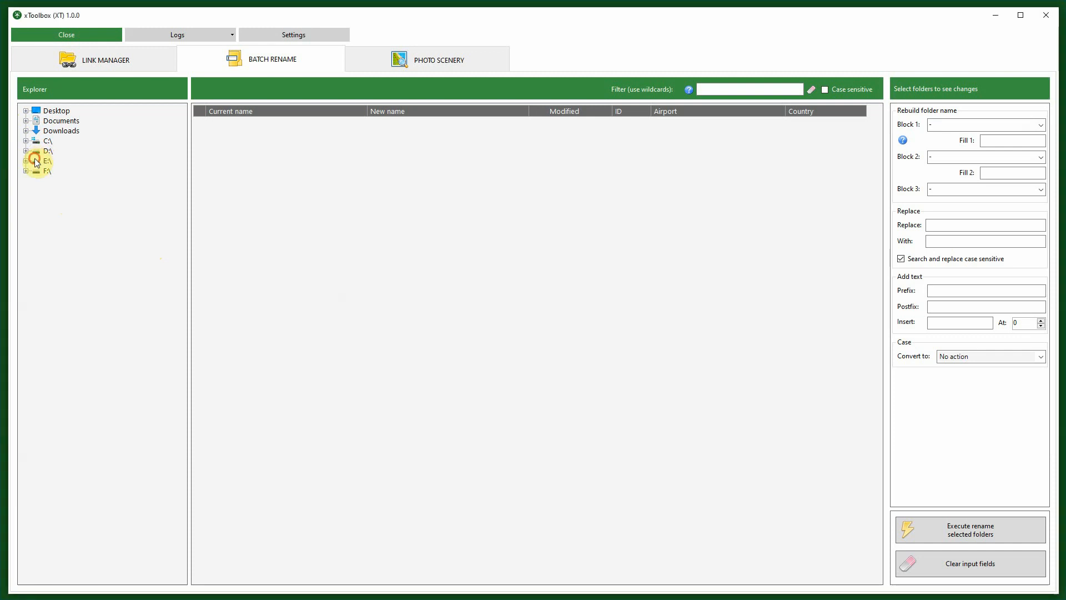
Browse the folders on the E:\ drive and check the ID entries of the first two folders in Ortho Denmark.
double_click(39, 161)
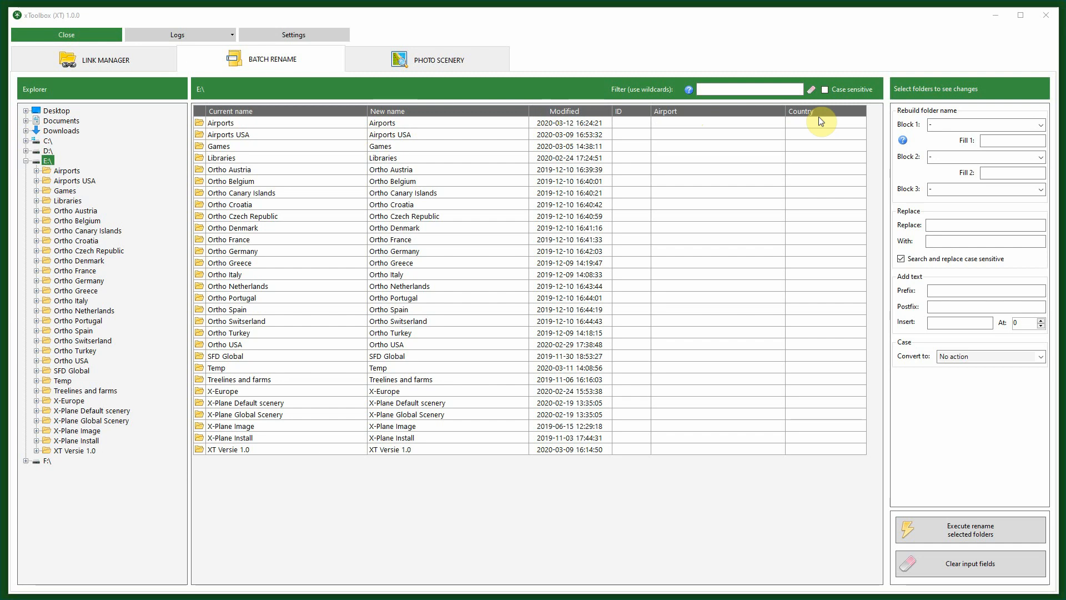
click(67, 173)
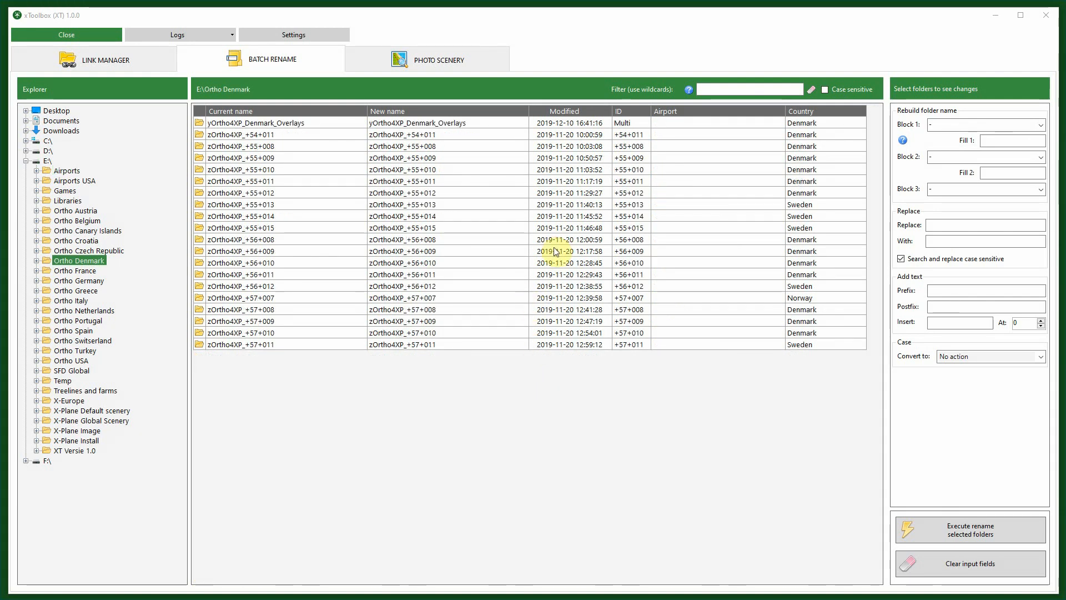
click(637, 134)
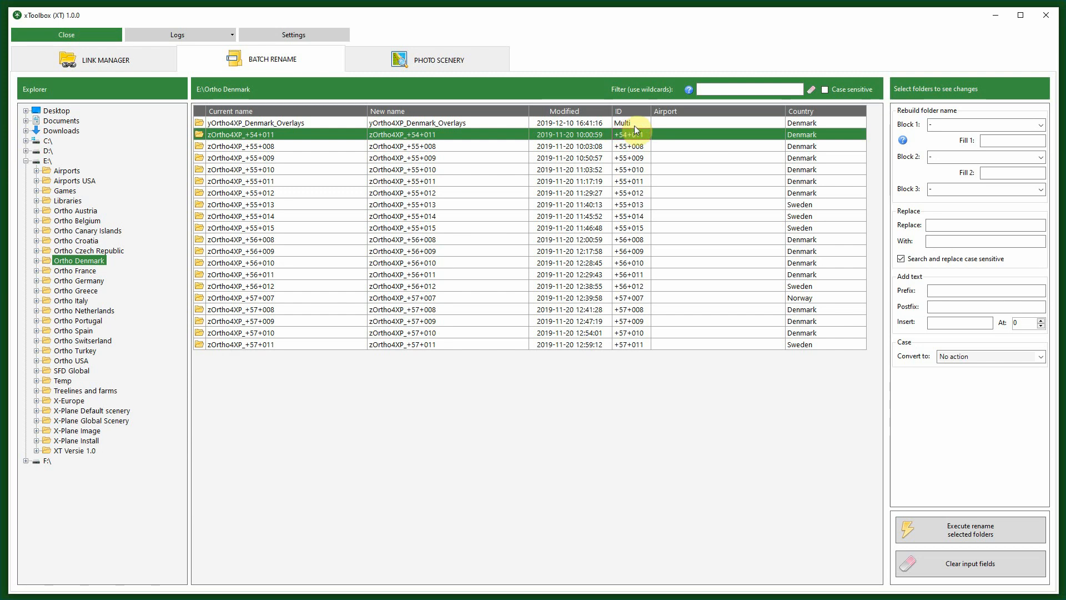
click(635, 123)
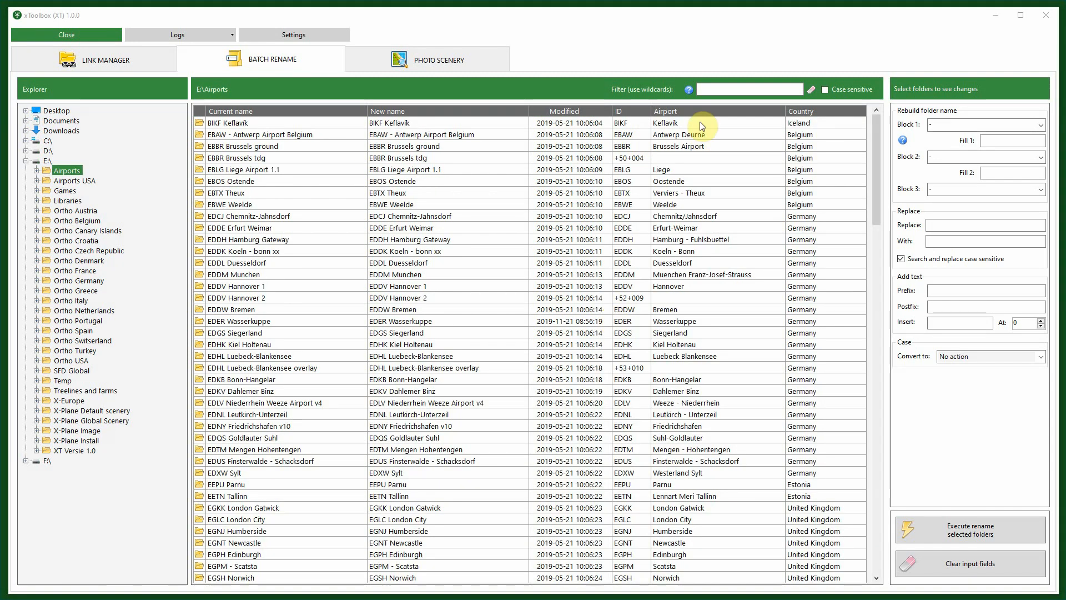
Filter the Airports folder list with the wildcard "E*".
click(716, 89)
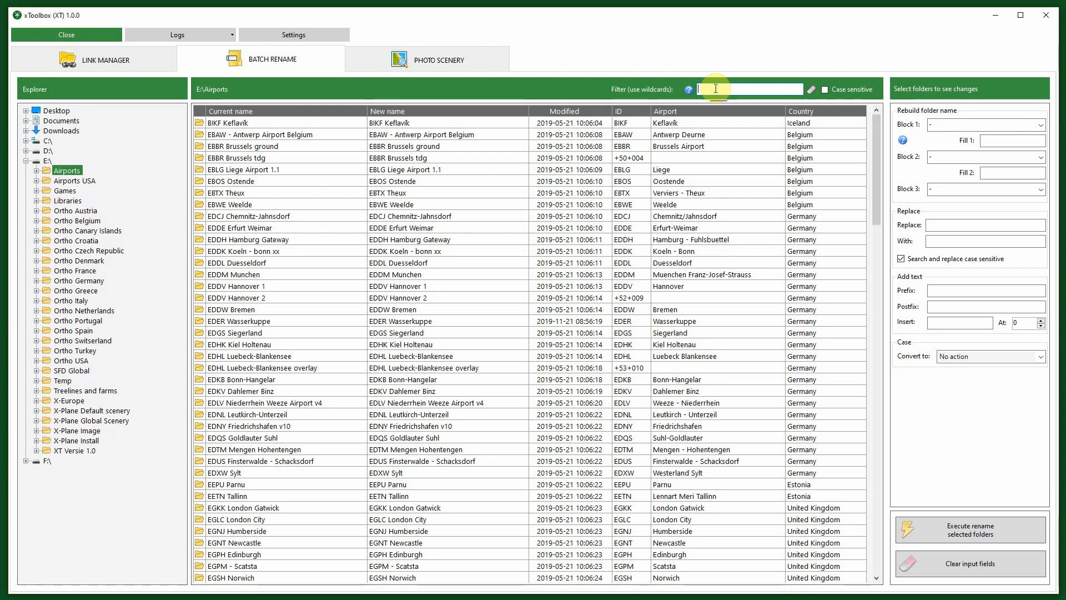
text(E*)
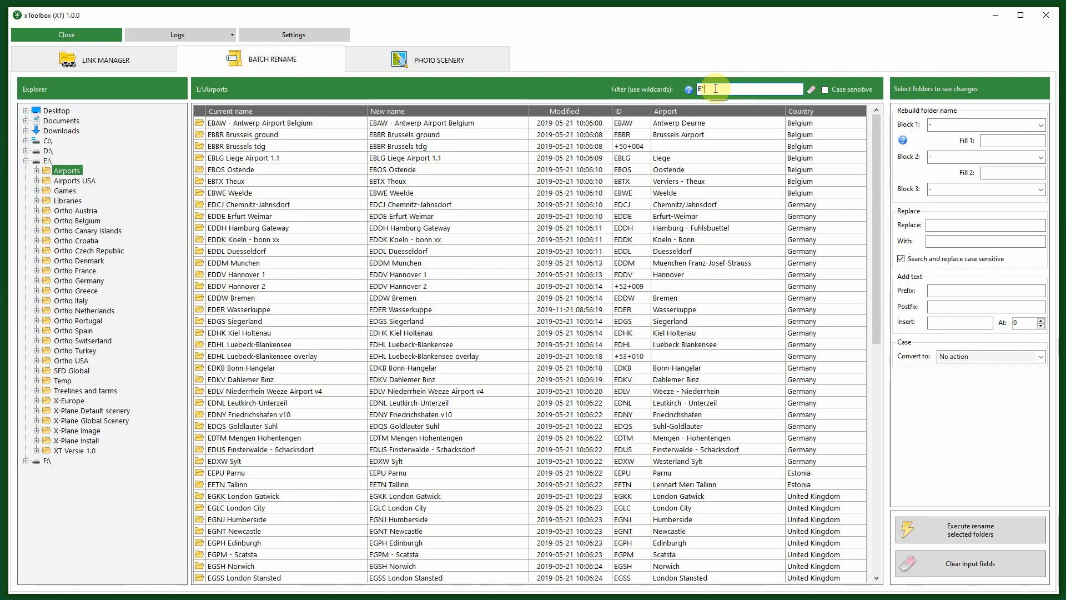
mouse_move(690, 93)
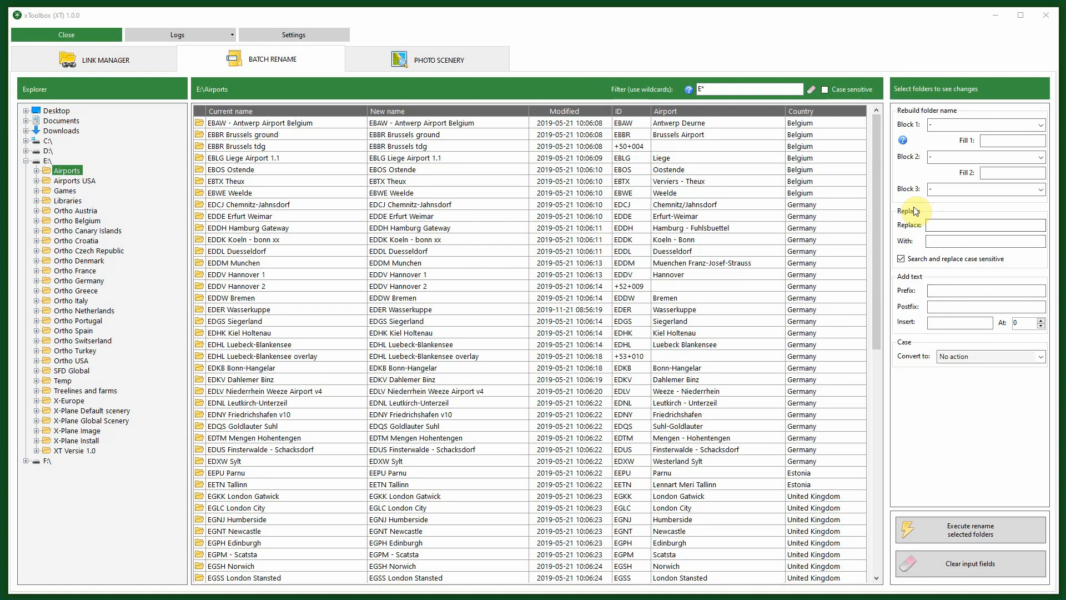
Preview replacing "E" with "F" in the names of EDDE Erfurt Weimar through EDDM Munchen, and clear the rename fields.
click(944, 225)
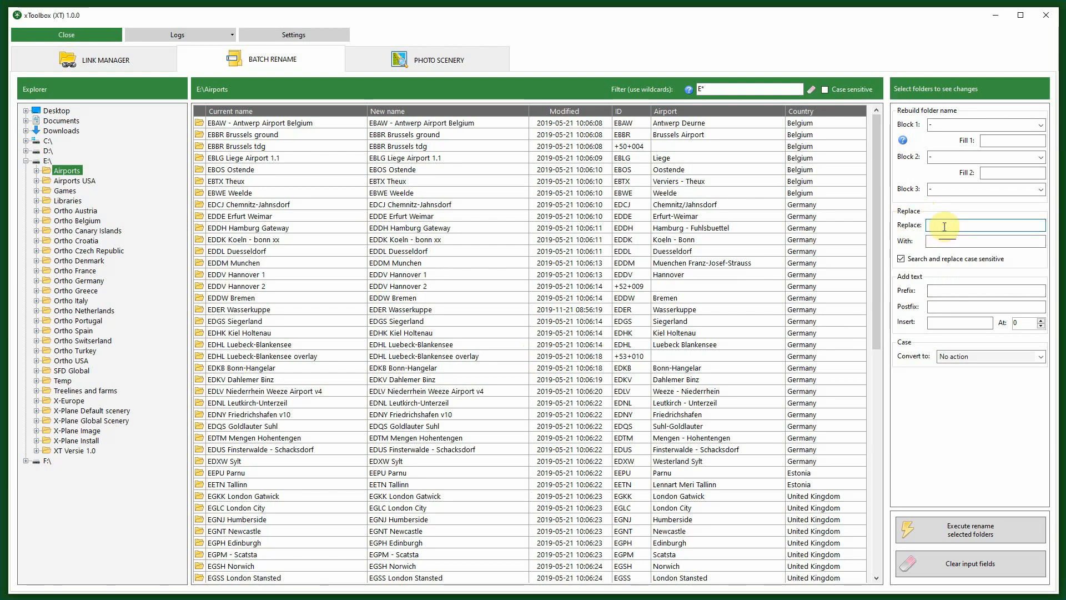
text(E)
click(943, 243)
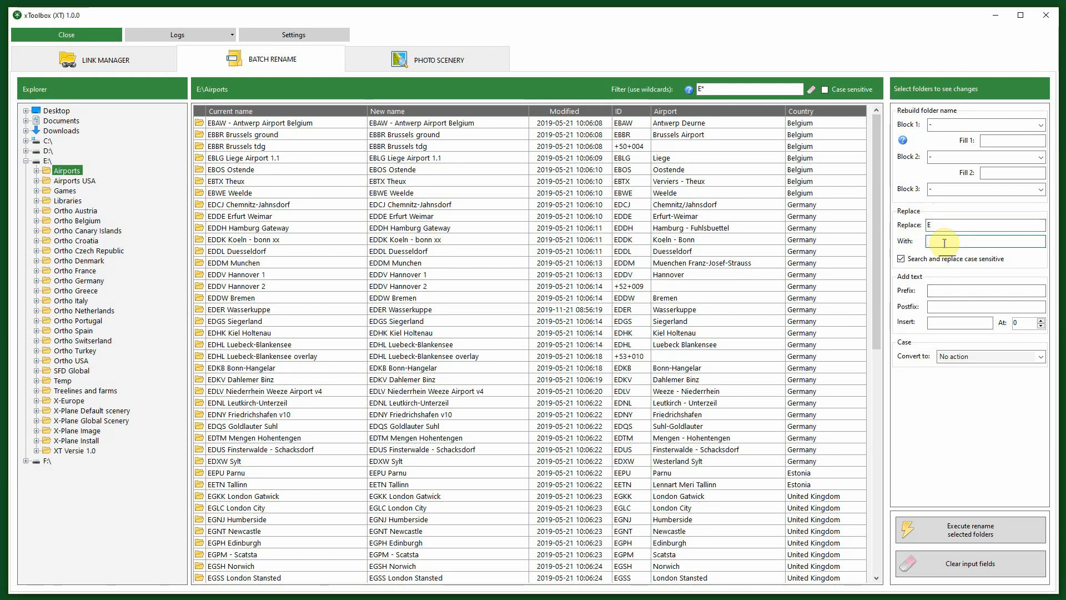
text(F)
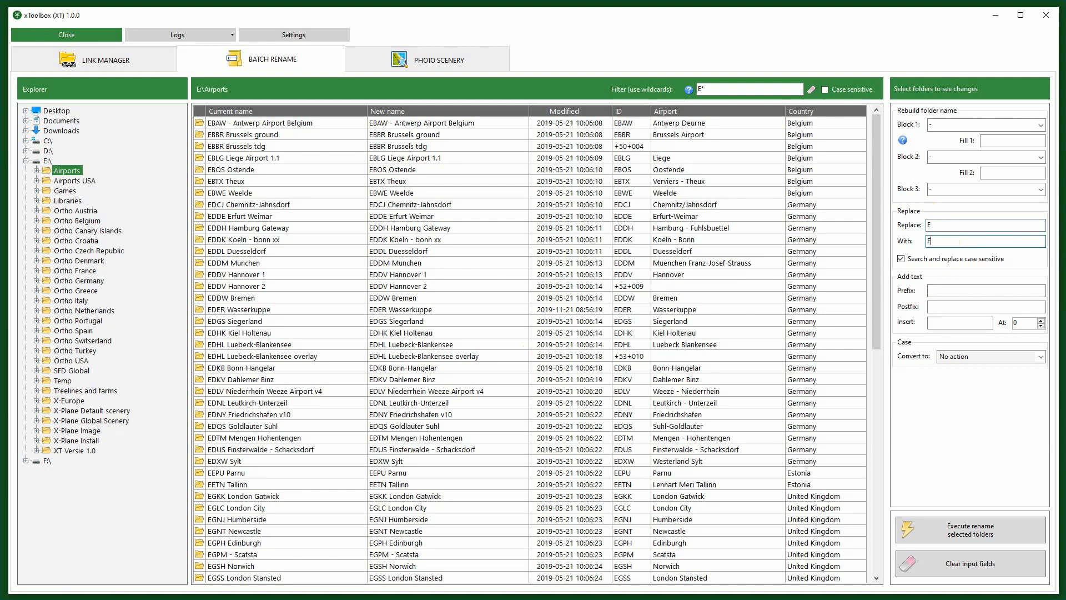
click(304, 217)
shift+click(309, 265)
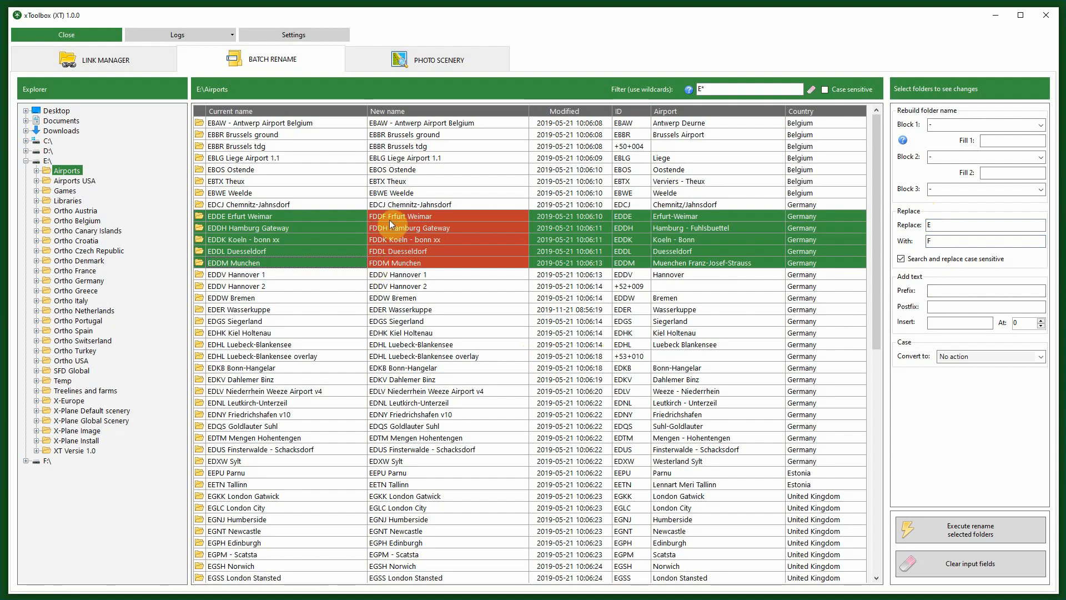
click(967, 569)
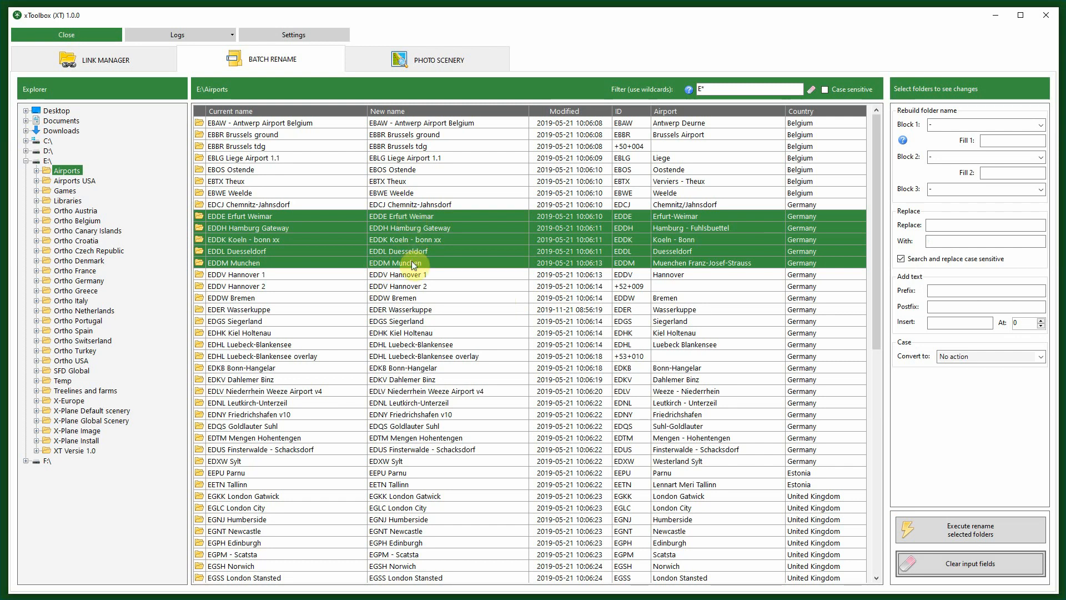
Preview the prefix "_0_Airports_" and postfix "_END" on the selected German airport folders, and clear the rename fields.
click(940, 292)
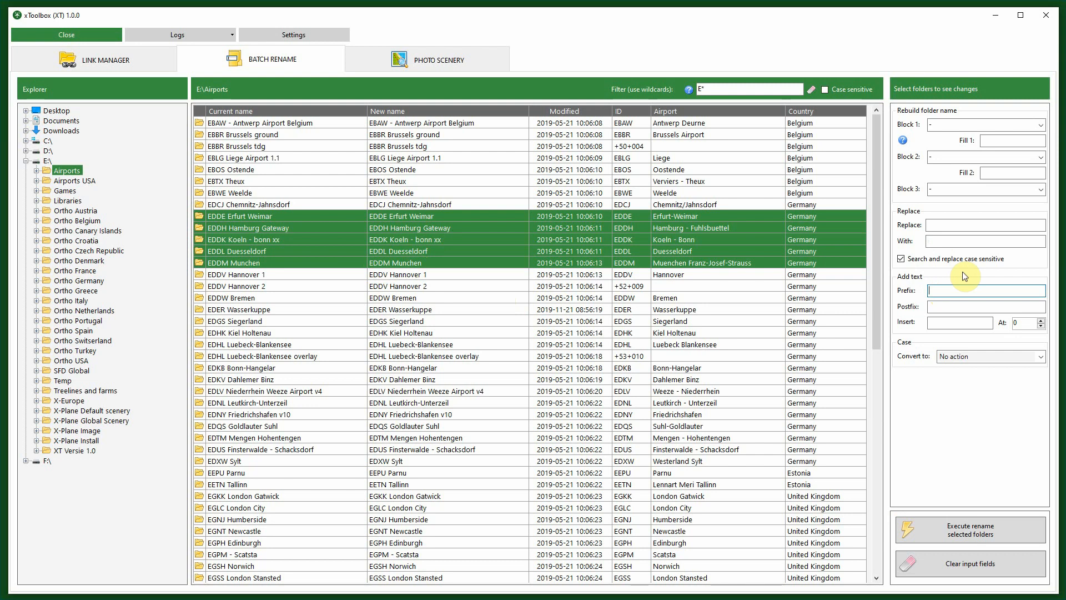
text(_0_)
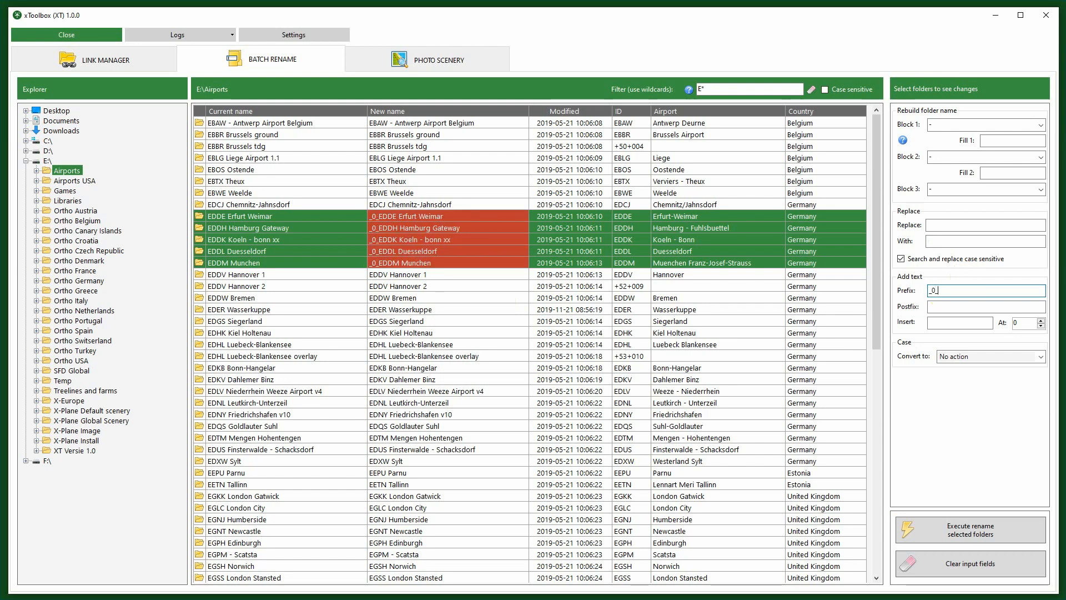
text(Airports_)
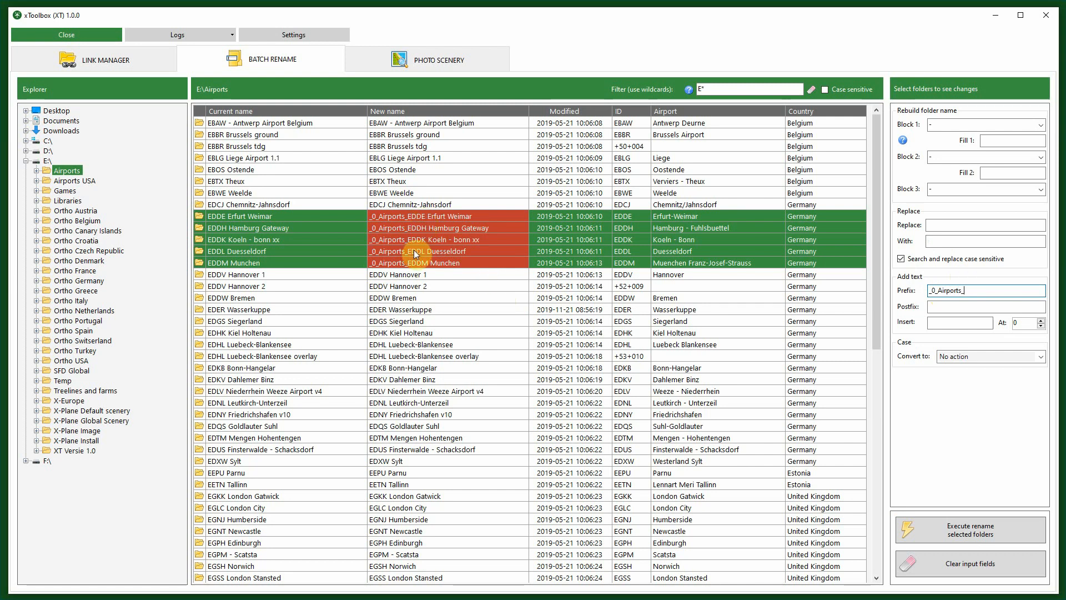
click(947, 309)
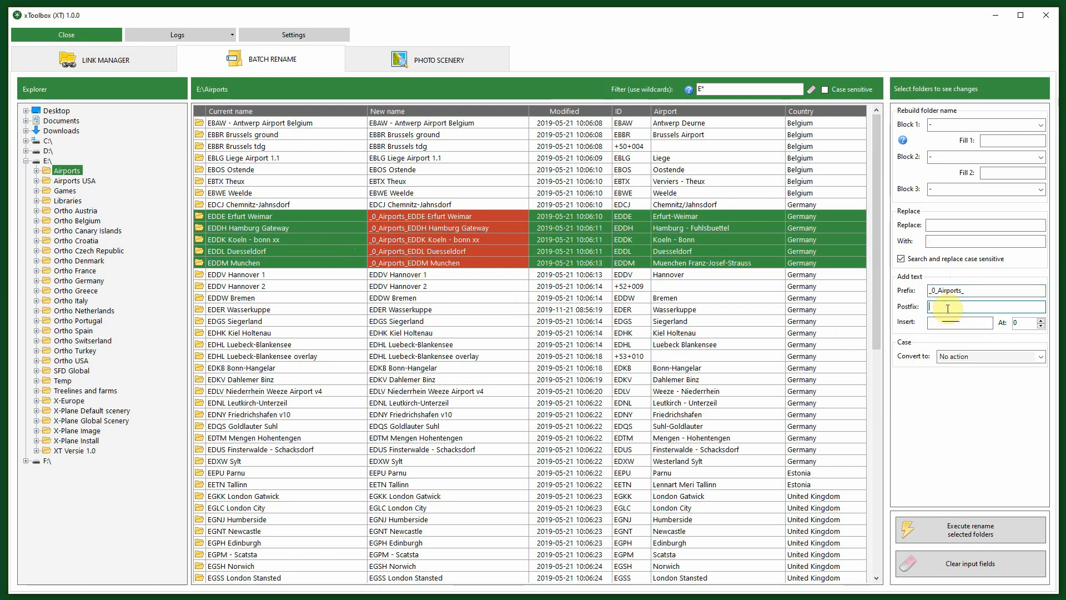
text(_END)
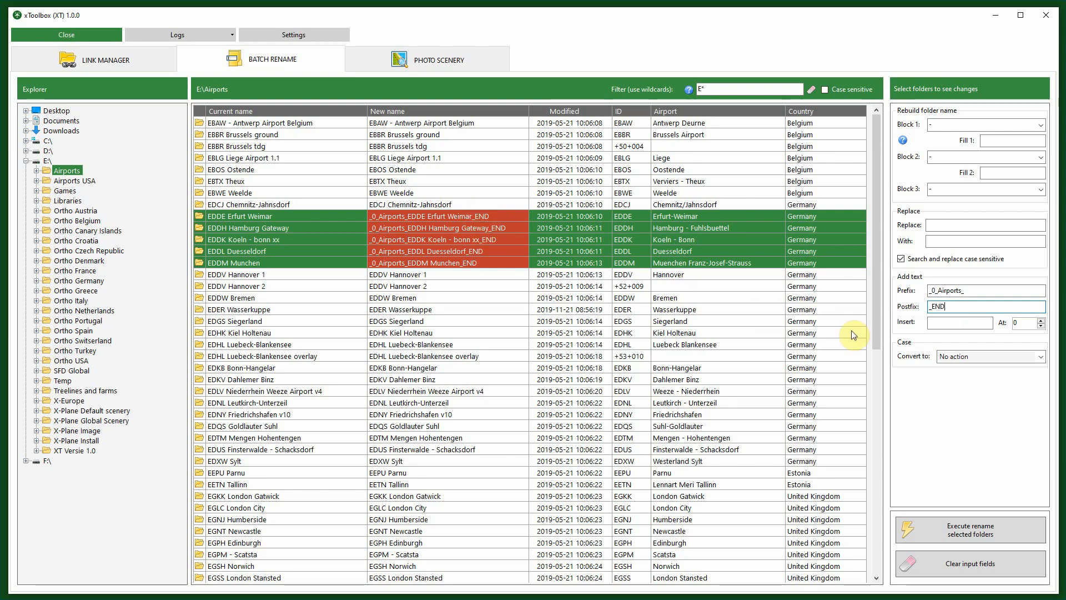
click(969, 562)
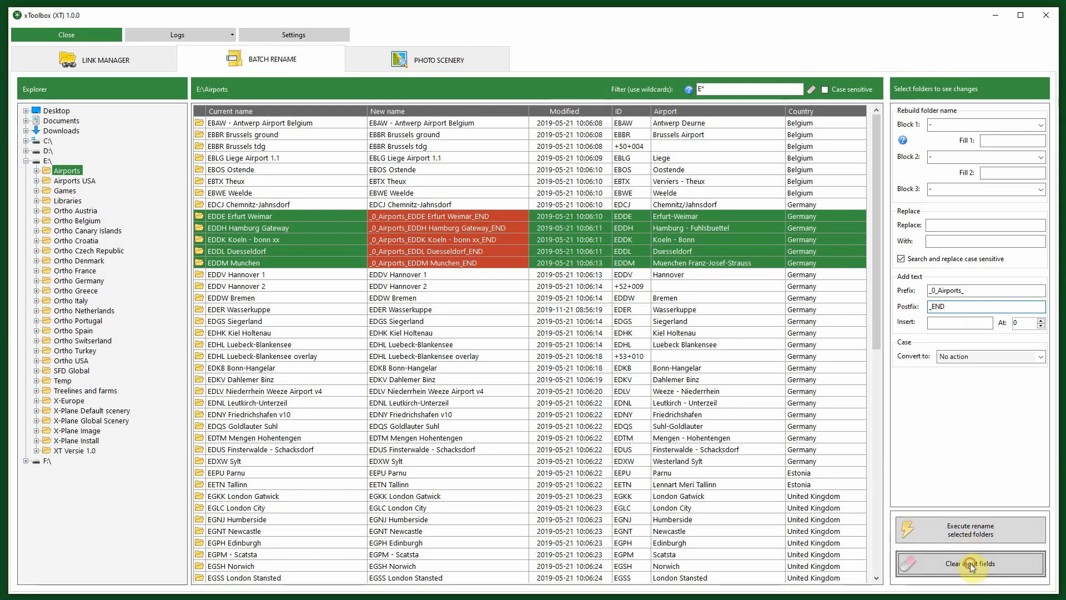
Preview inserting "_" inside the ICAO code of the selected folder names by raising the insert position.
click(947, 323)
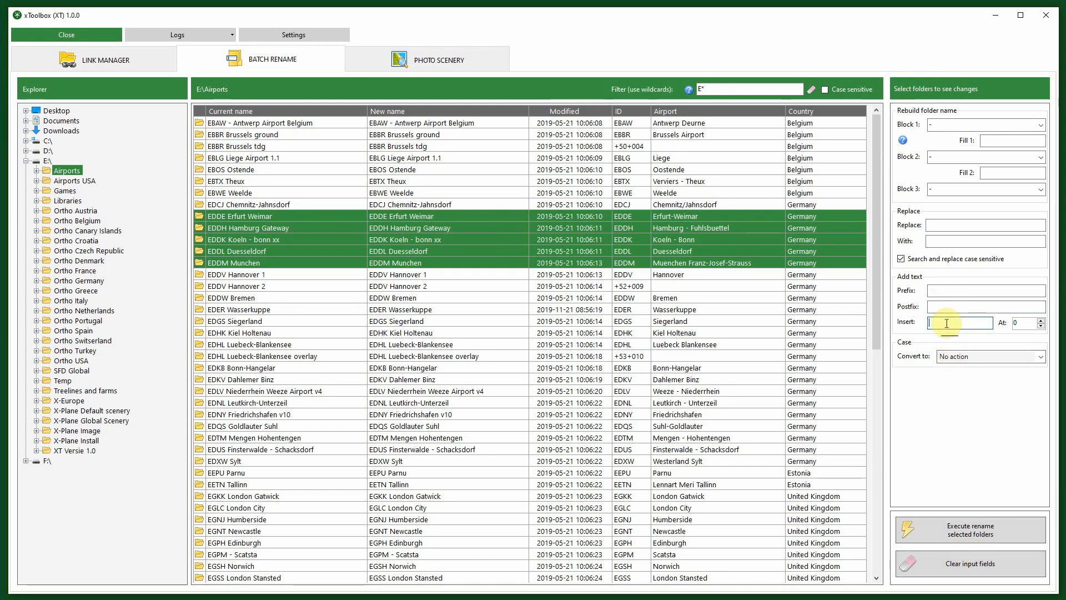
text(_)
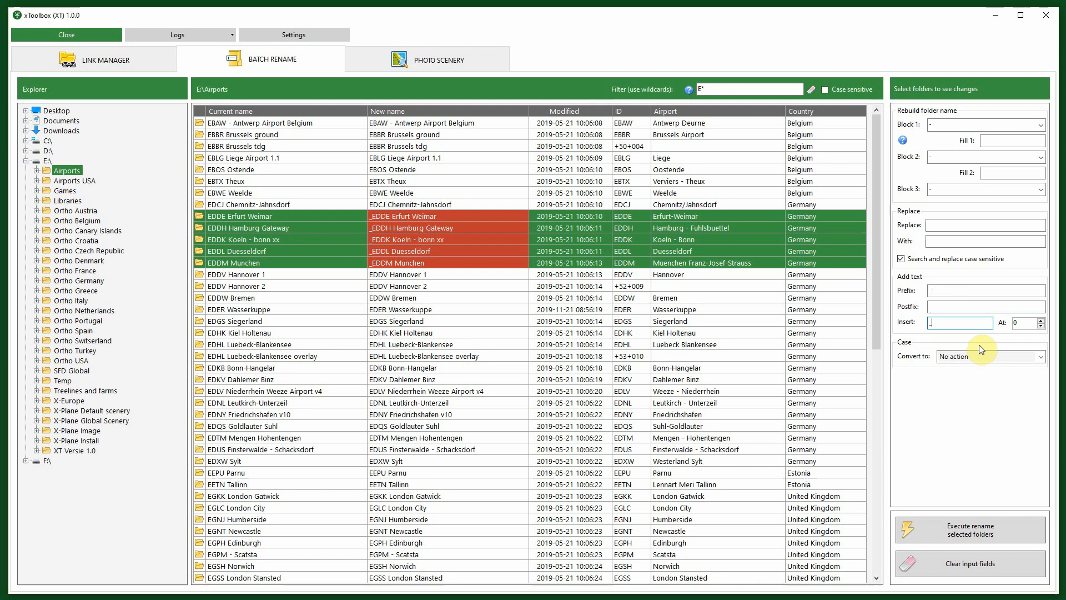
click(1041, 320)
click(1041, 320)
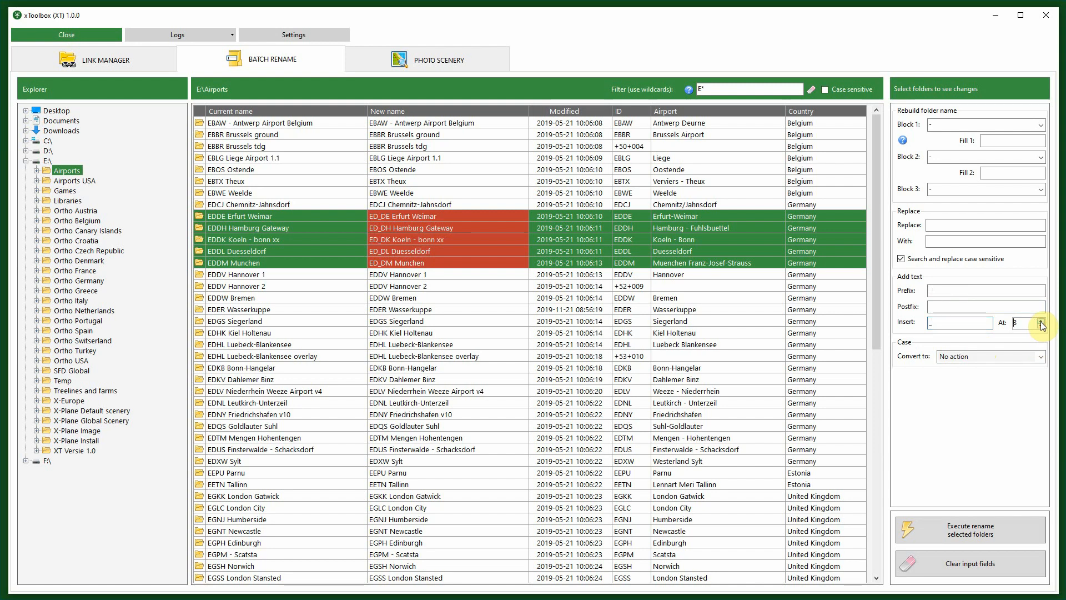
click(1041, 322)
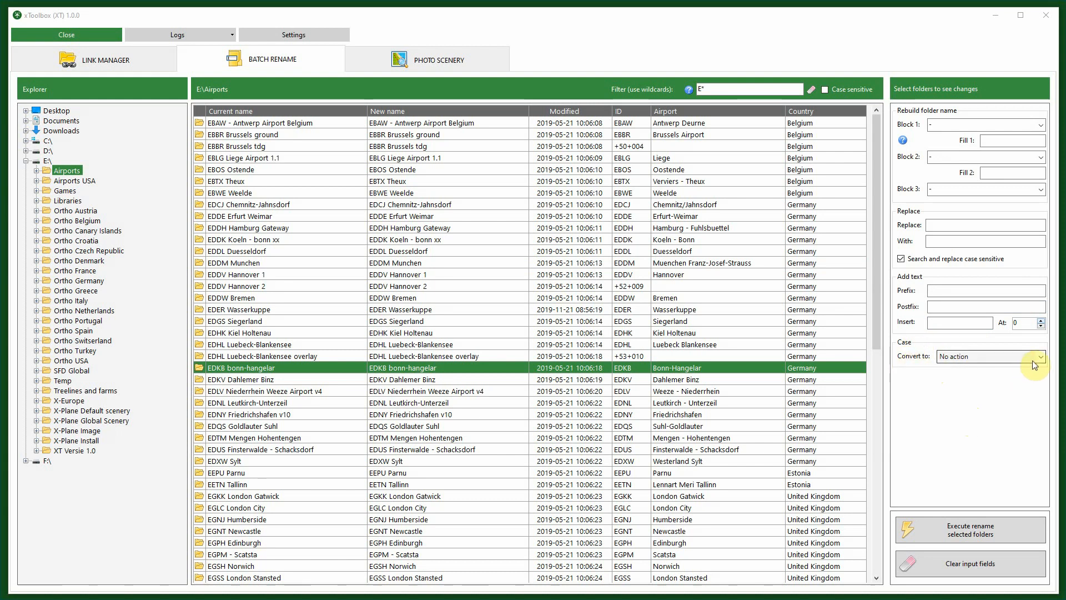
Preview the Uppercase, Lowercase, First uppercase, Words, and Words and ICAO uppercase conversions on the EDKB bonn-hangelar folder.
click(1041, 357)
click(955, 369)
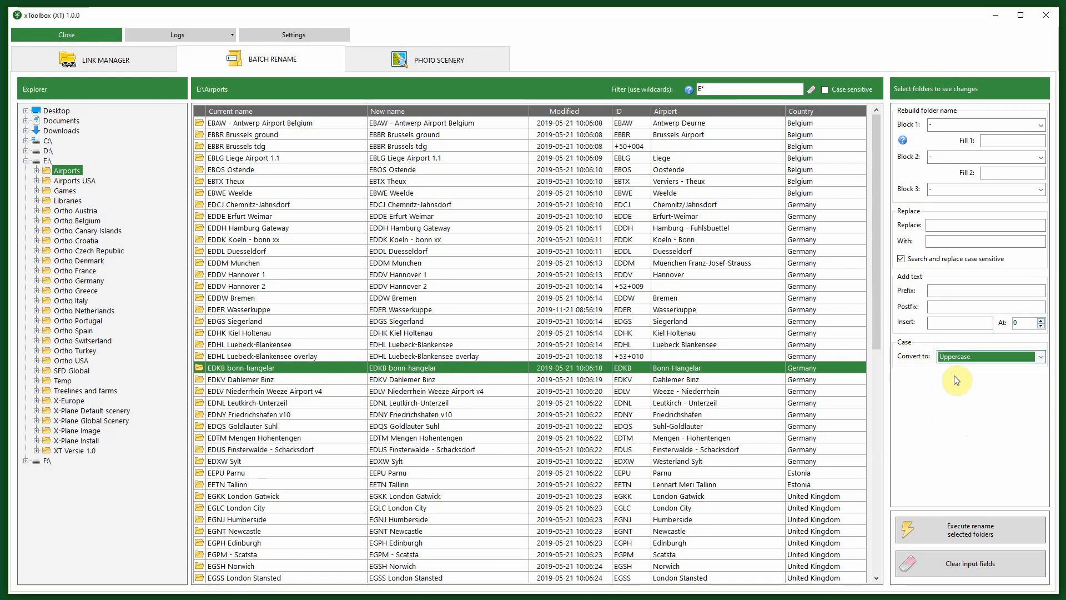
click(1041, 357)
click(982, 381)
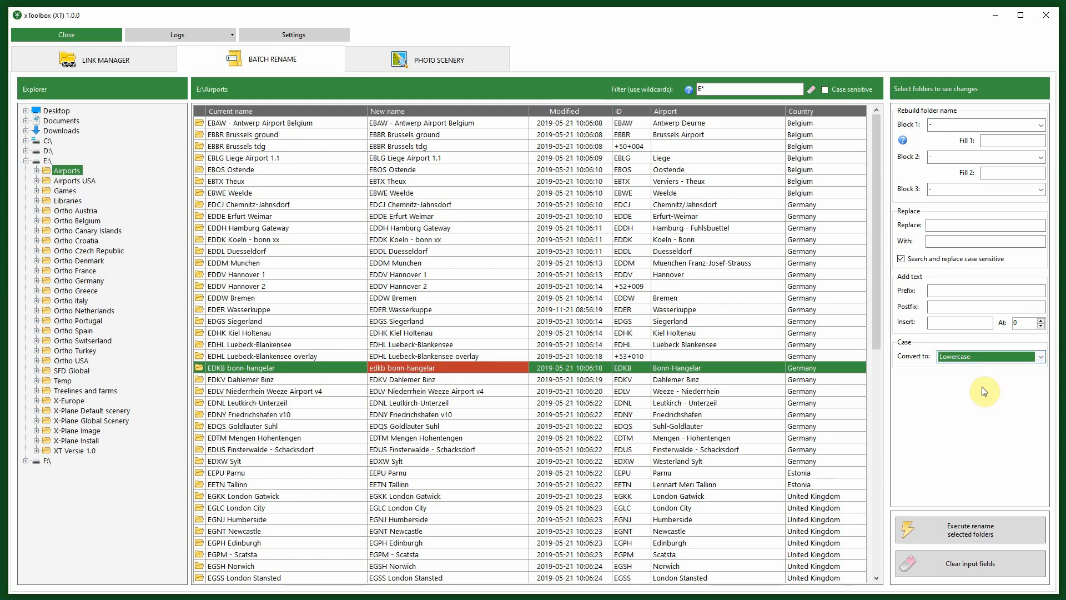
click(1034, 357)
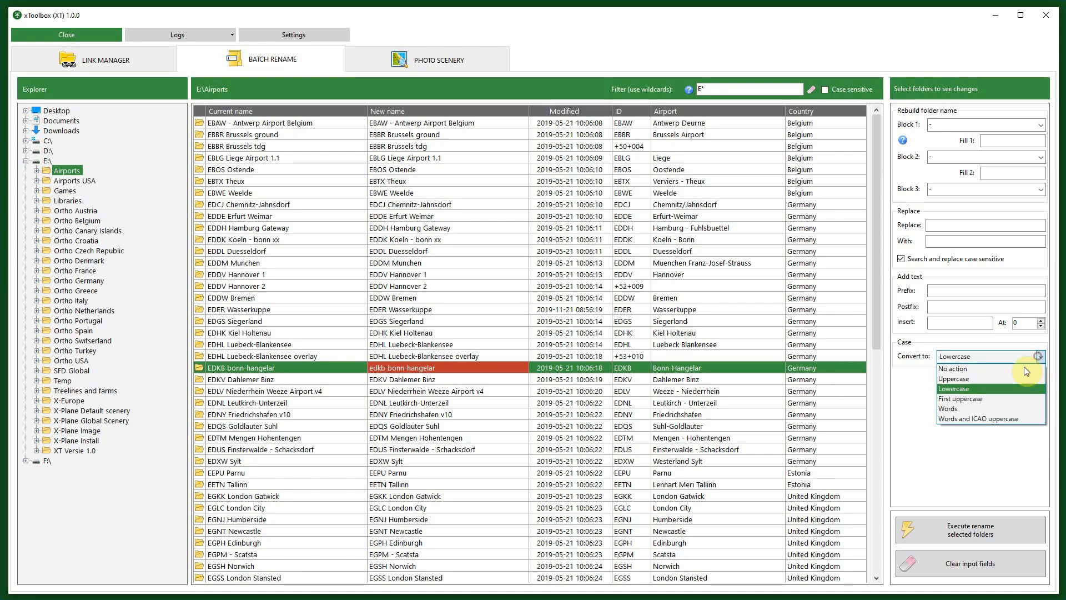
click(965, 396)
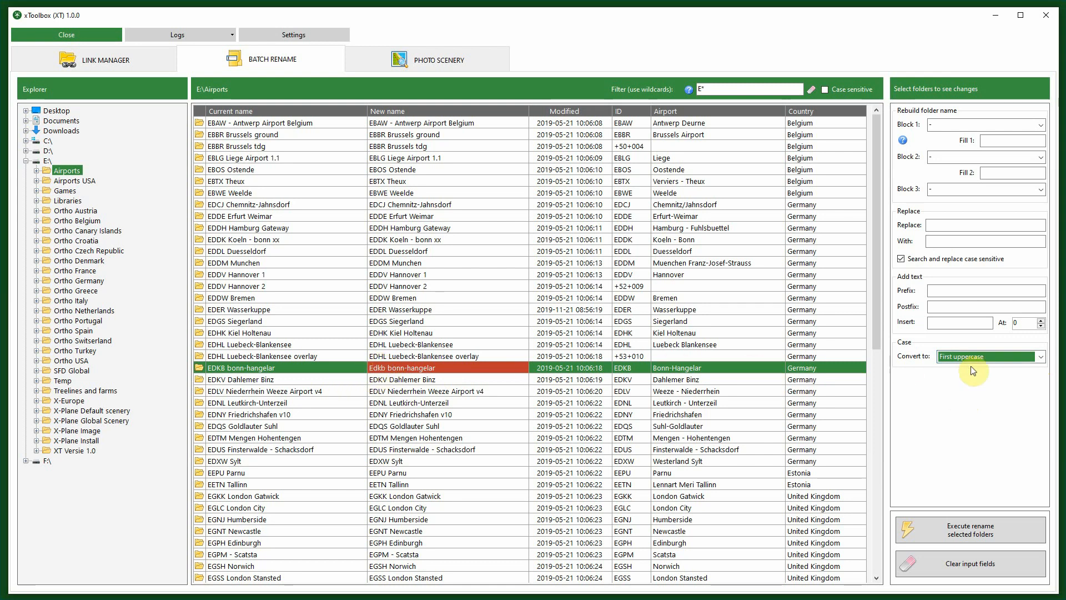
click(1040, 355)
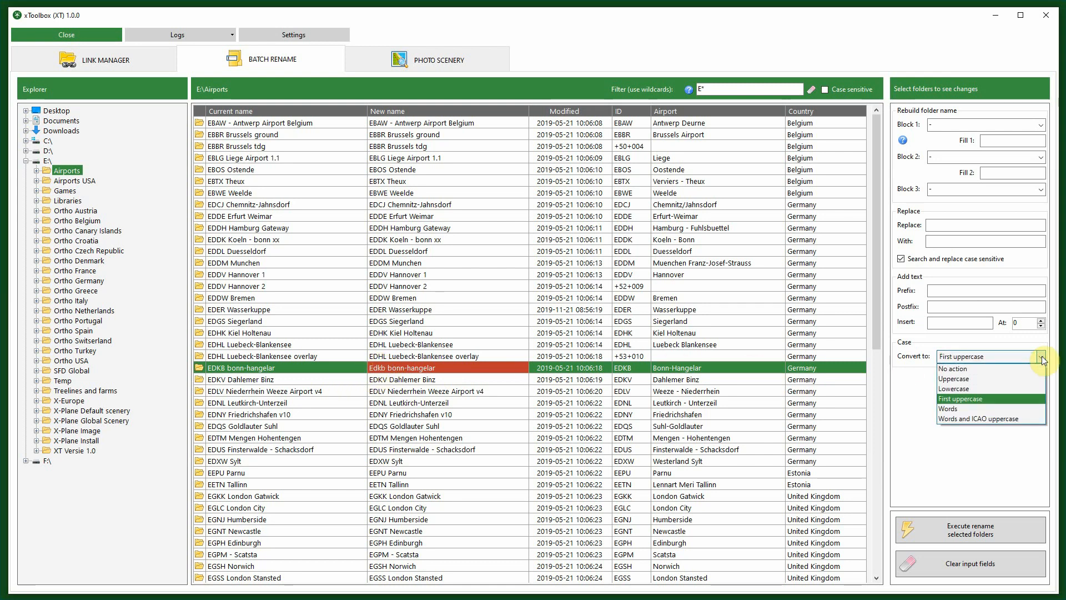
click(945, 409)
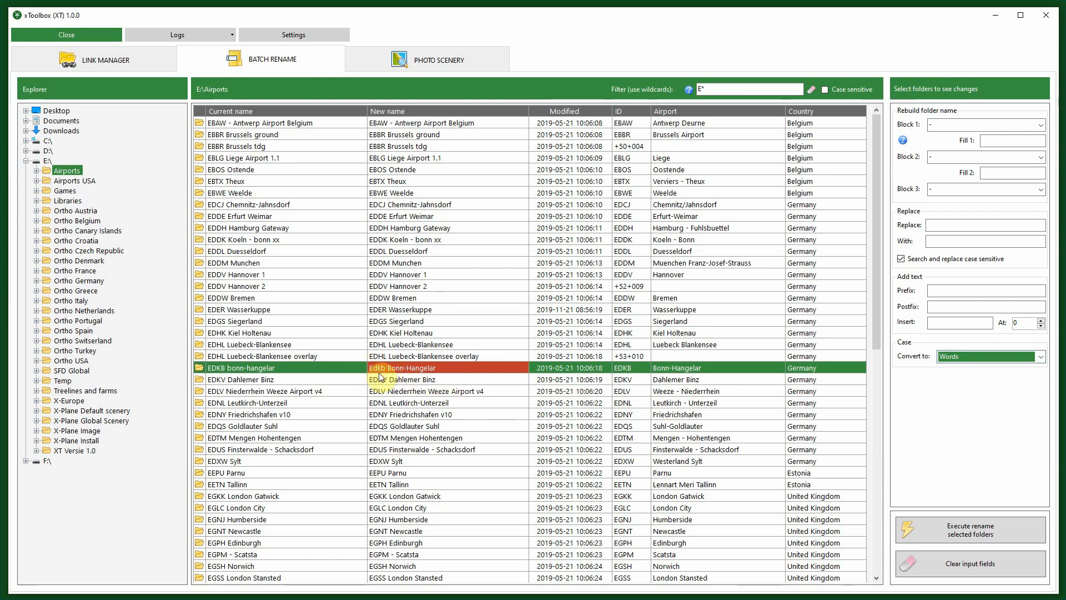
click(1039, 358)
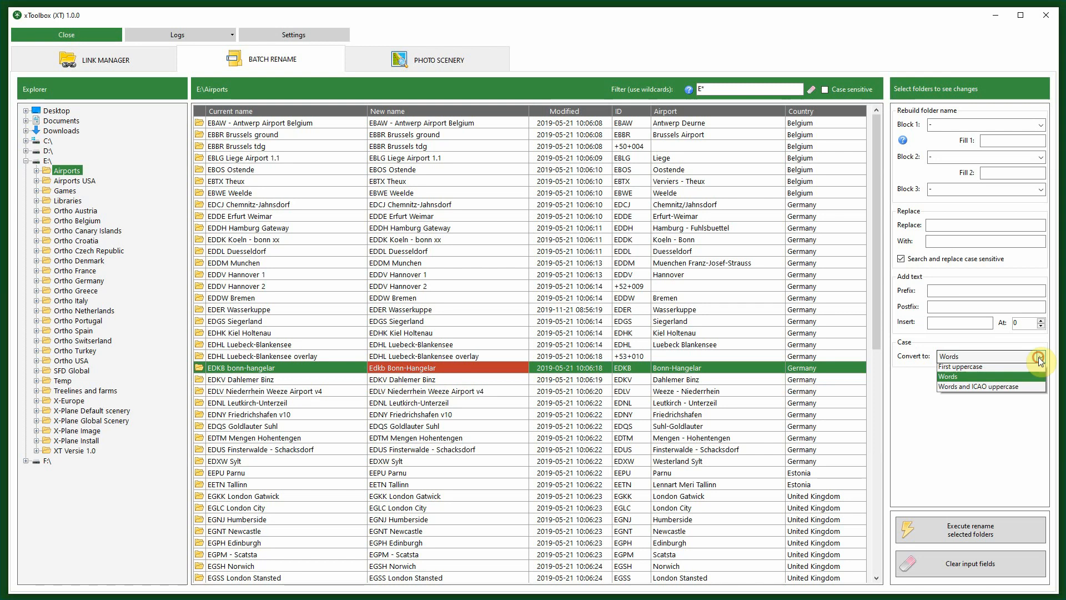
click(948, 419)
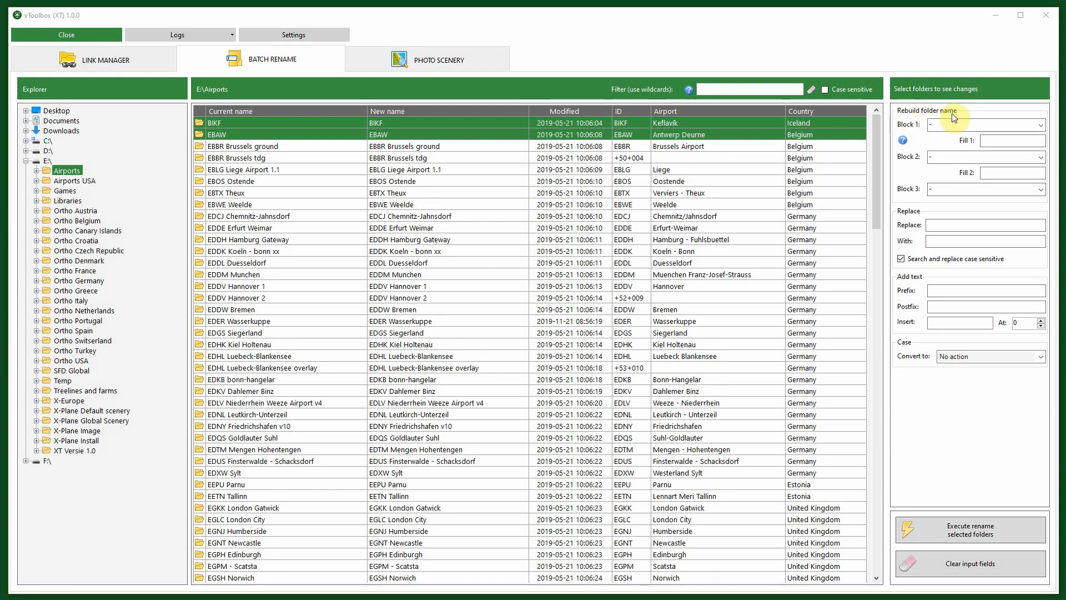
Preview rebuilding the BIKF and EBAW folder names from ID: ICAO or Tile, Airport Name and Country, leaving both fills empty.
click(1033, 126)
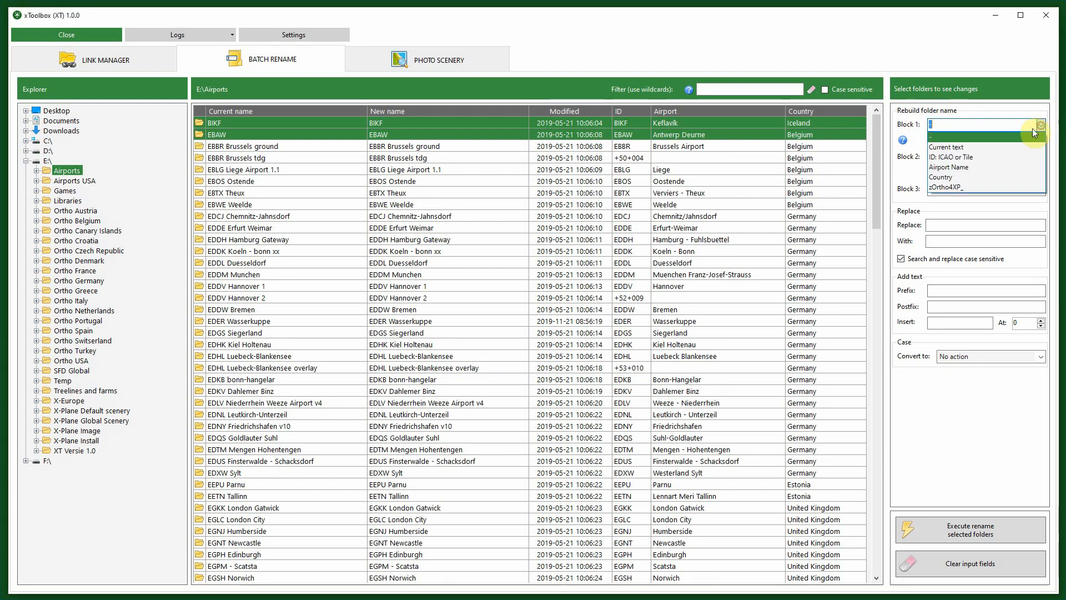
click(941, 160)
click(998, 140)
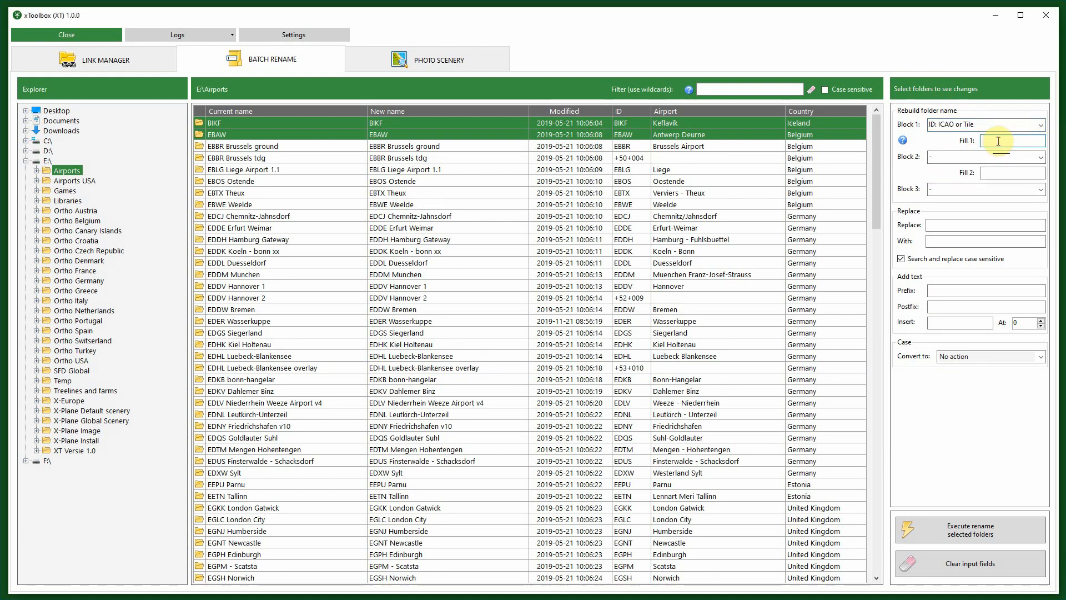
click(1034, 157)
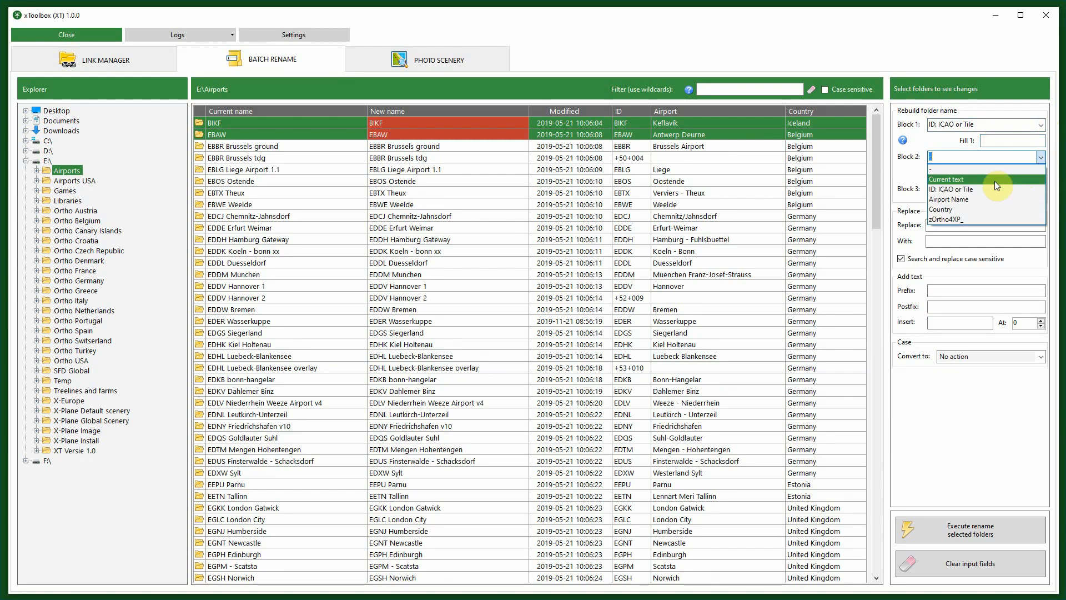
click(958, 199)
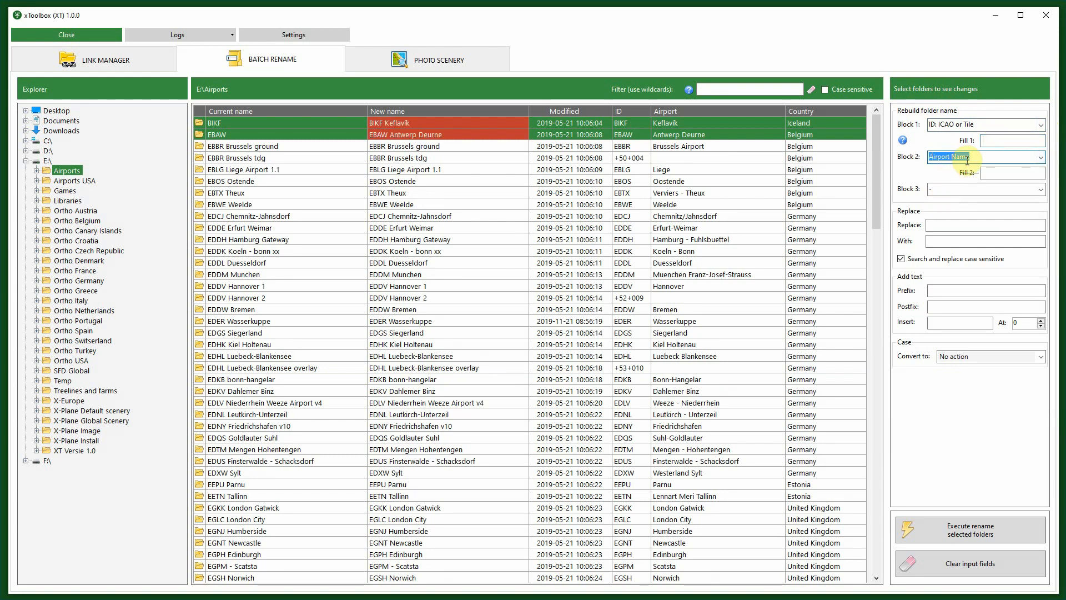
click(994, 172)
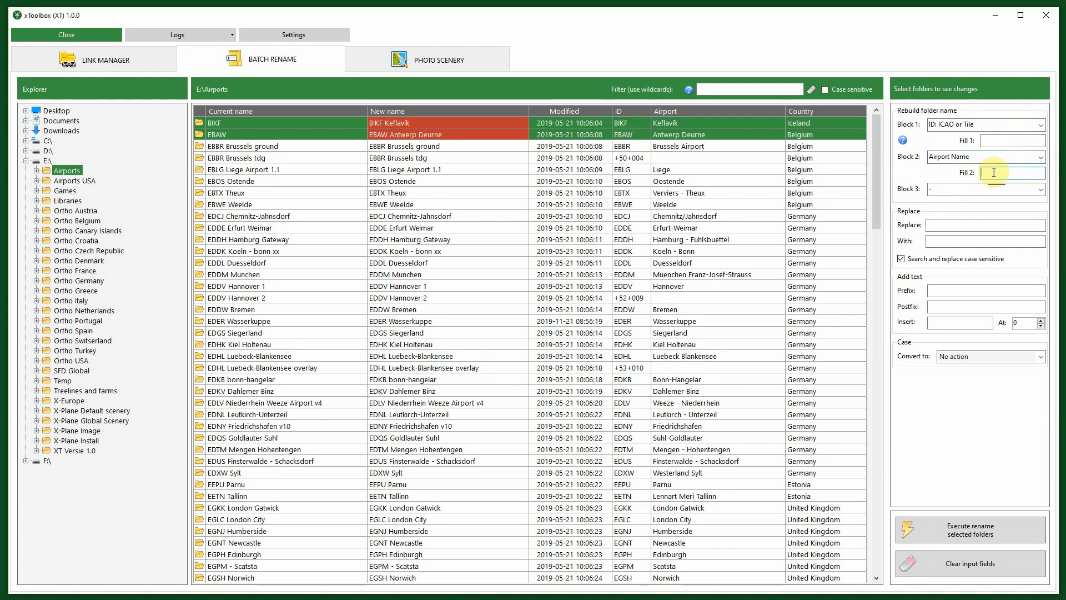
click(1020, 190)
click(944, 238)
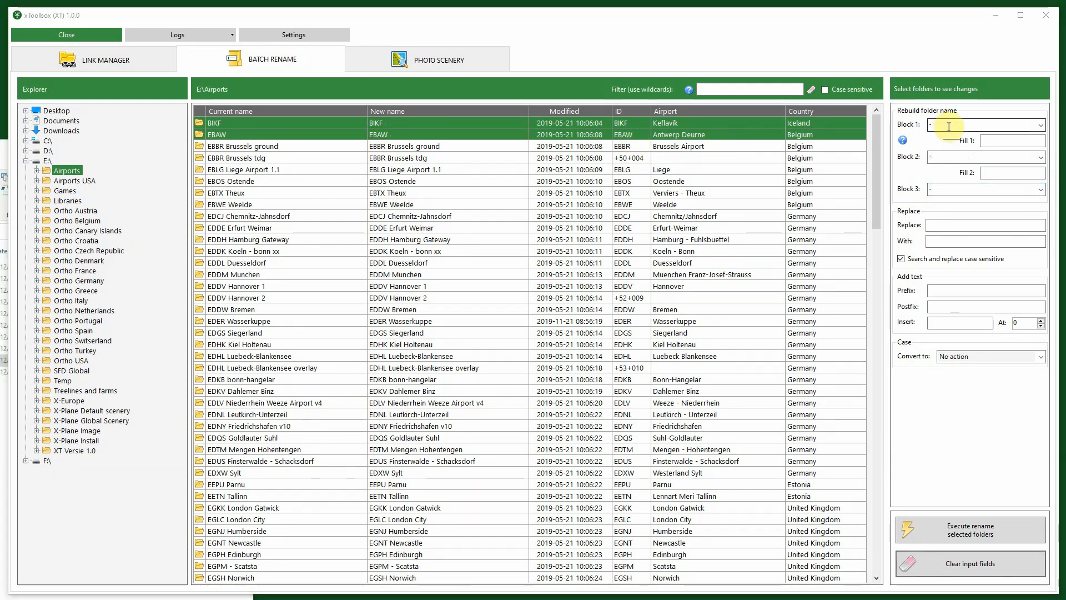
Preview rebuilding the BIKF and EBAW folder names from the custom text "_Airports" followed by ID: ICAO or Tile.
click(922, 125)
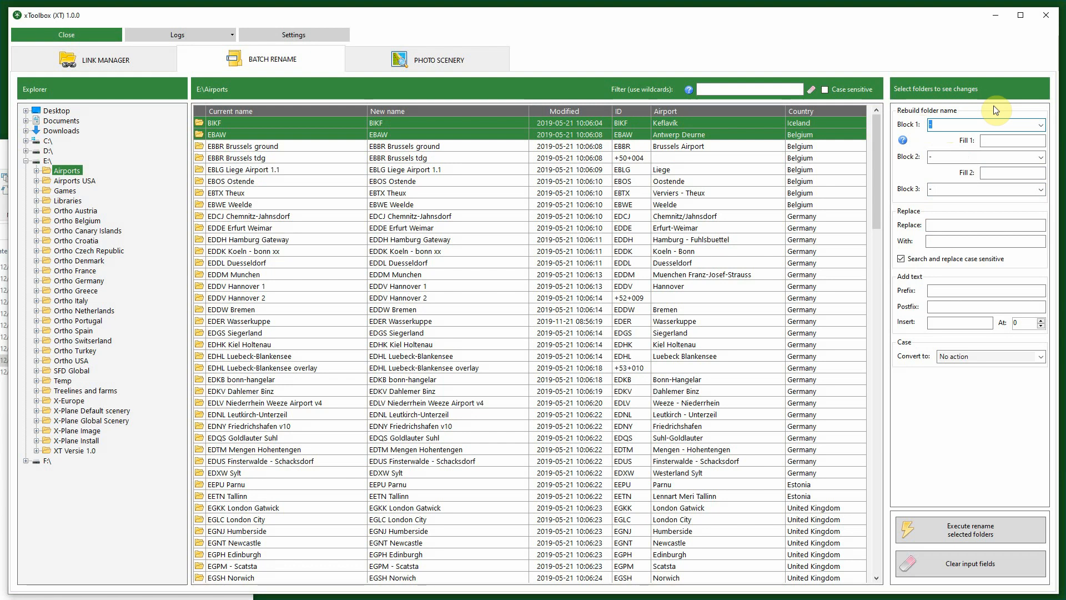
text(_A)
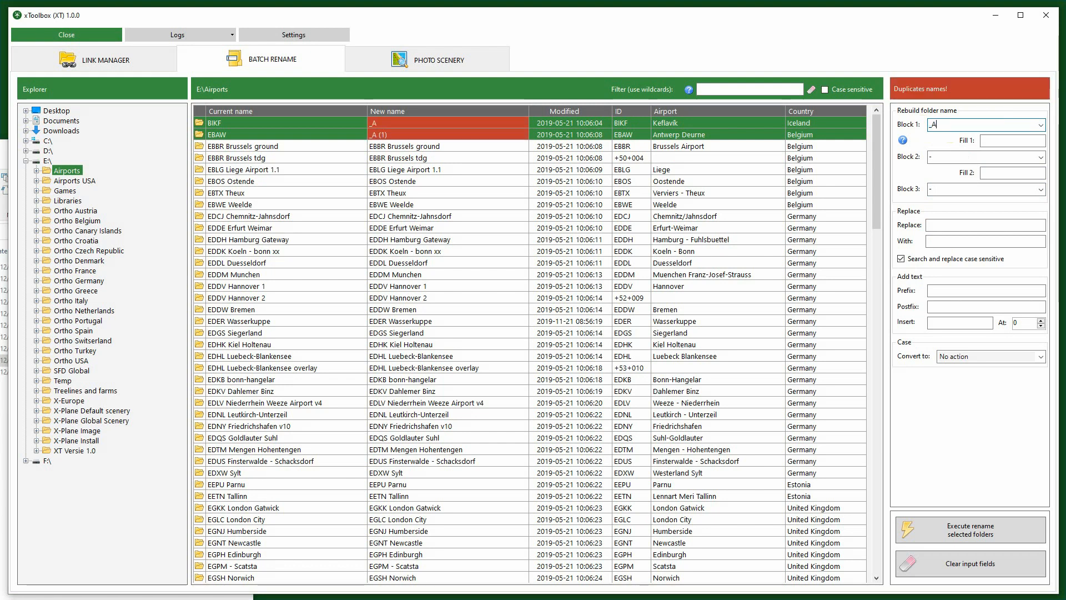
text(irports)
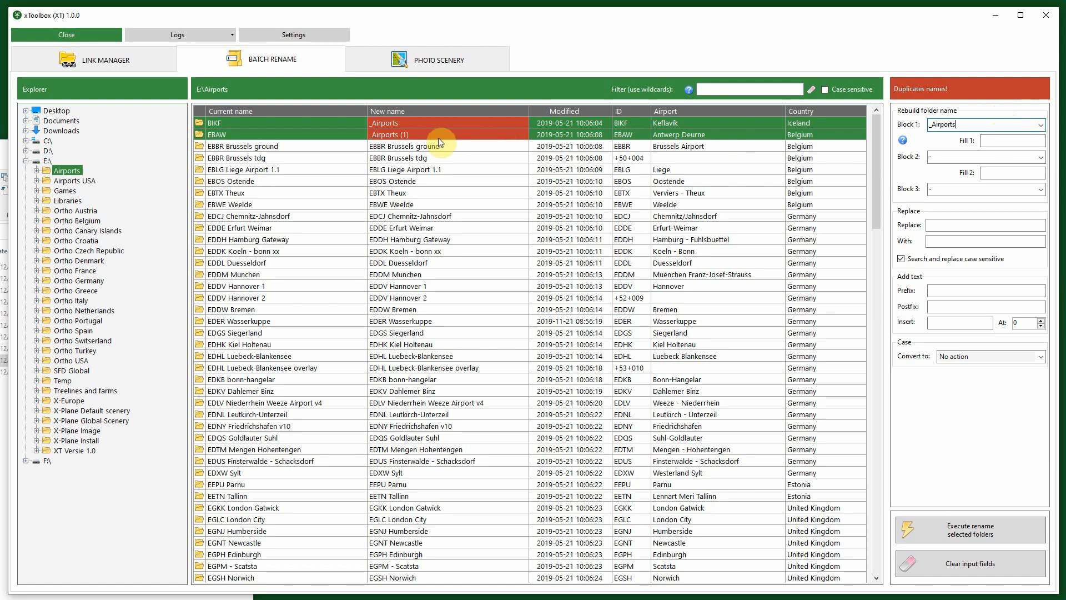
click(1039, 157)
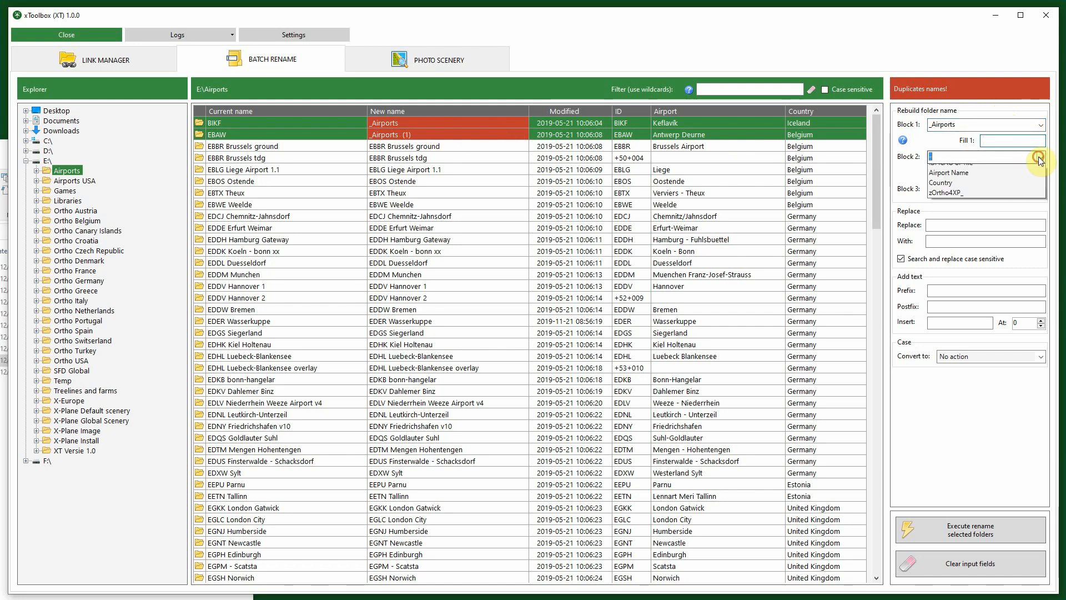
click(950, 189)
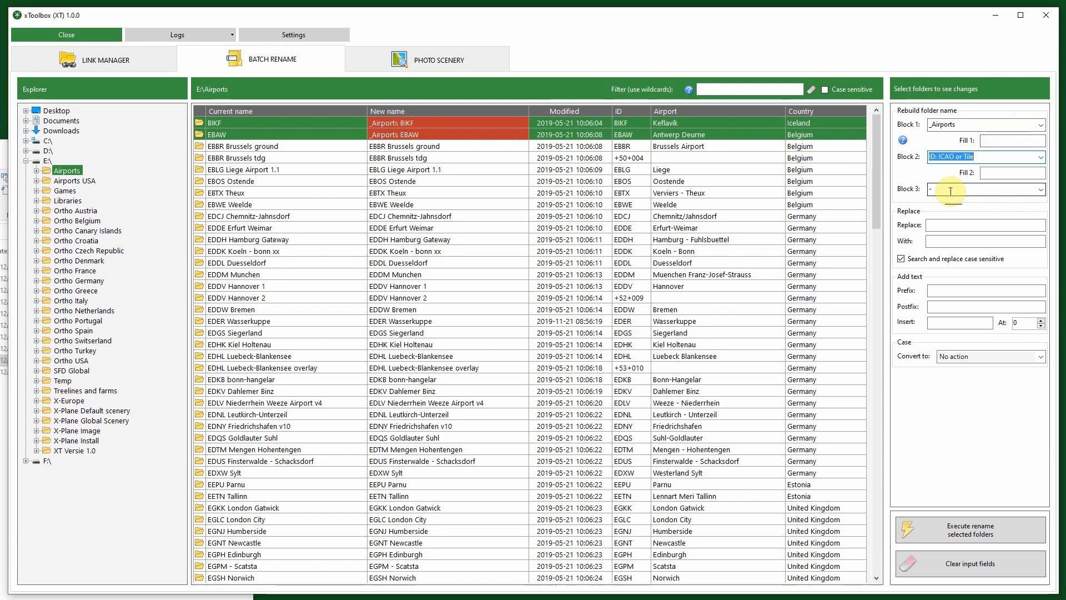
click(1040, 126)
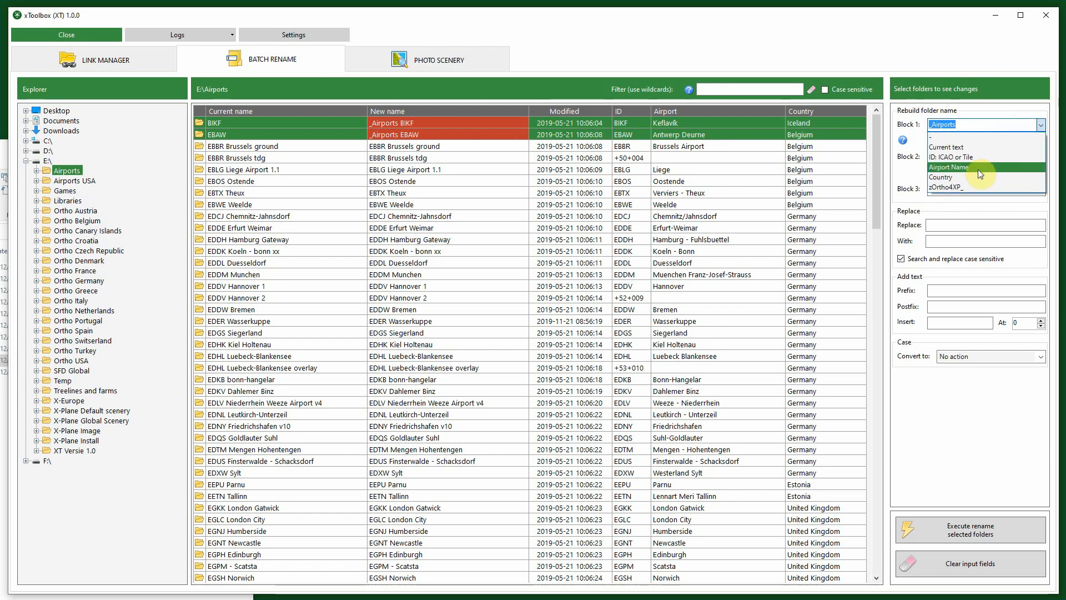
click(1012, 109)
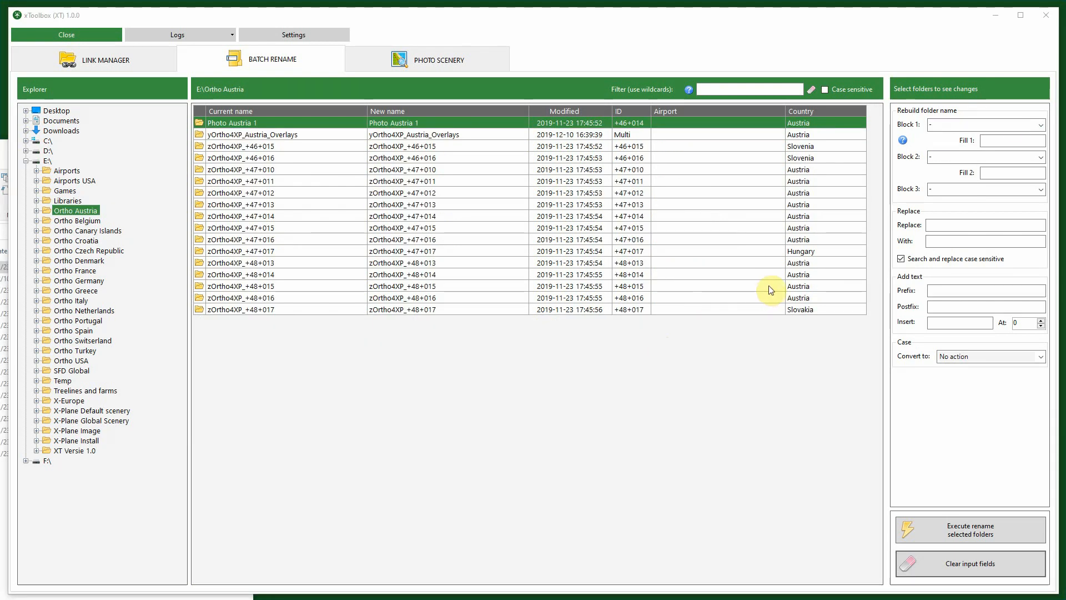
Rename the Photo Austria 1 folder by rebuilding its name from zOrtho4XP_ and ID: ICAO or Tile.
click(1041, 124)
click(936, 188)
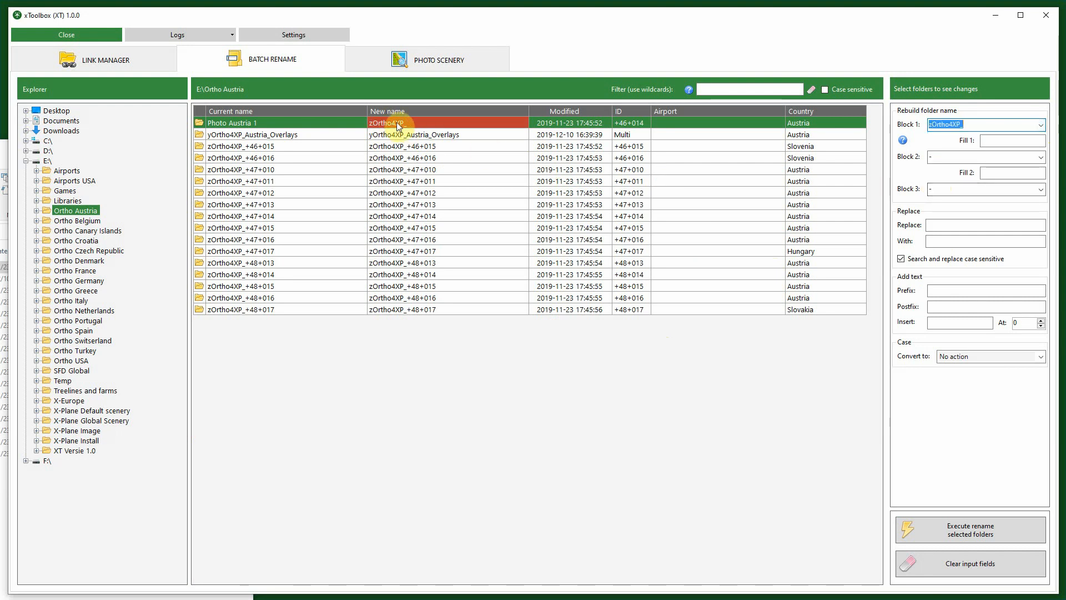
click(1040, 157)
click(949, 186)
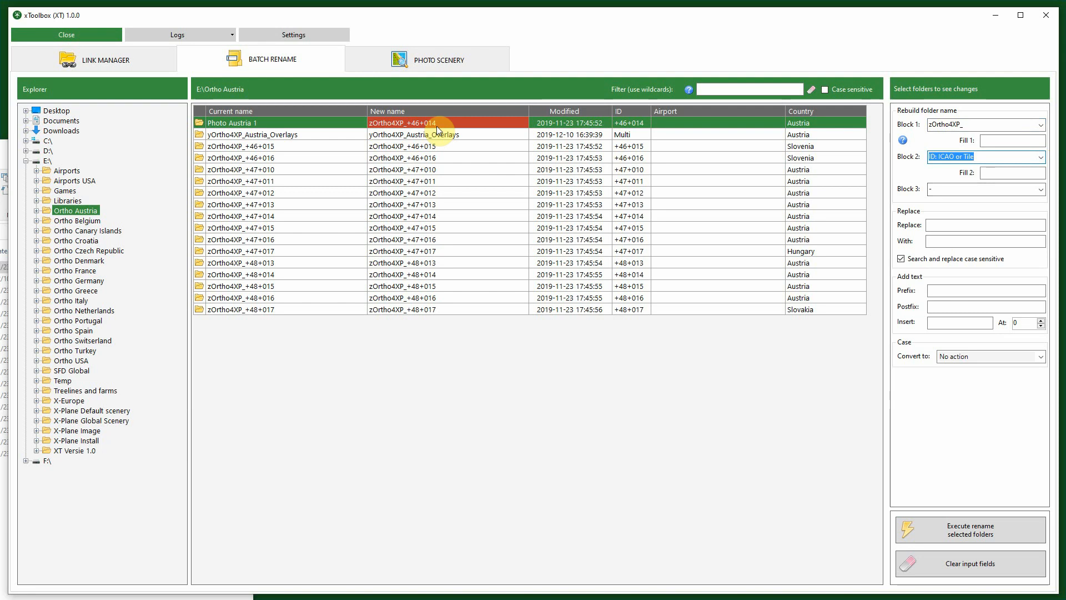
click(935, 530)
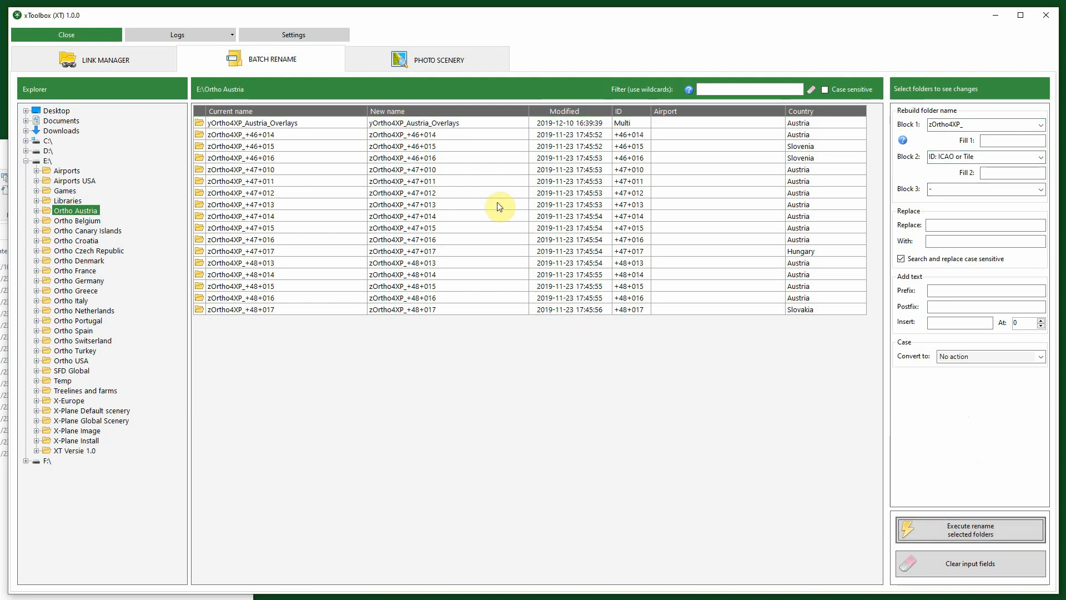
Rename the single folder EBLG Liege Airport 1.1 in Airports directly to "EBLG Liege Airport".
click(292, 134)
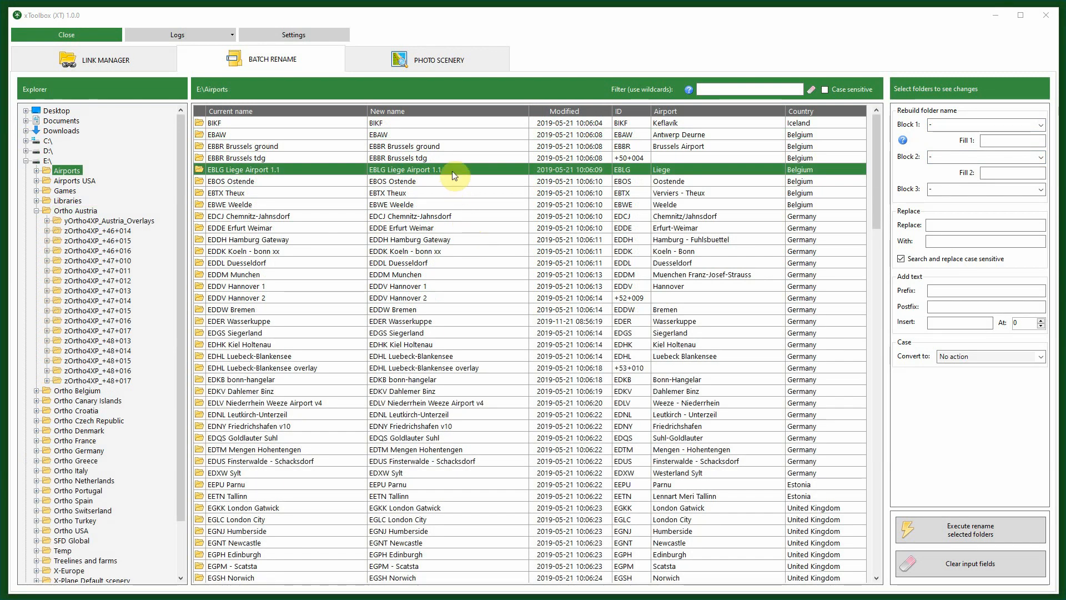
double_click(452, 170)
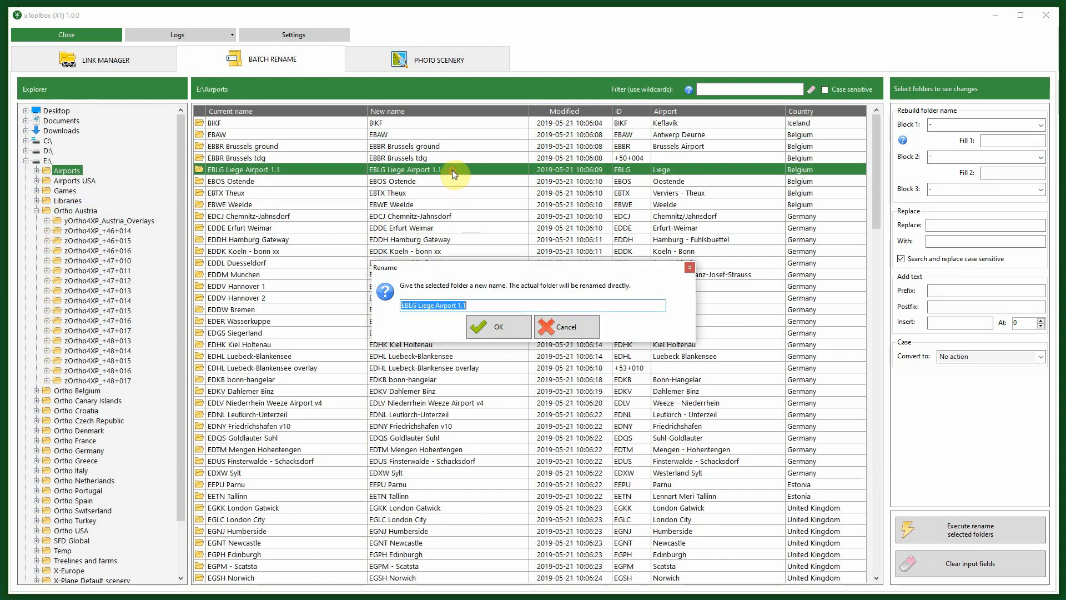
click(474, 307)
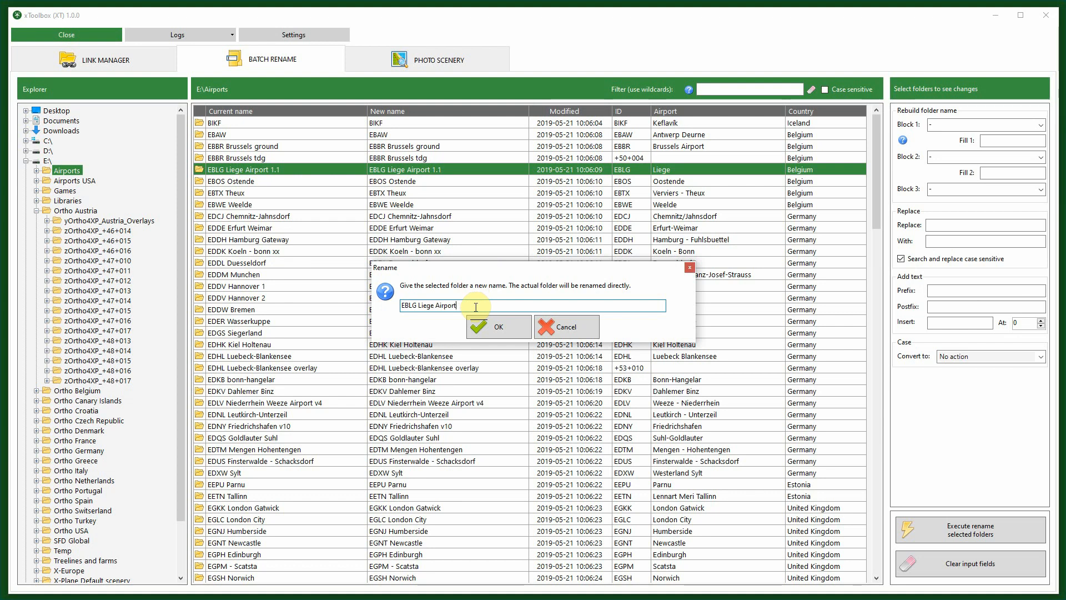
key(Return)
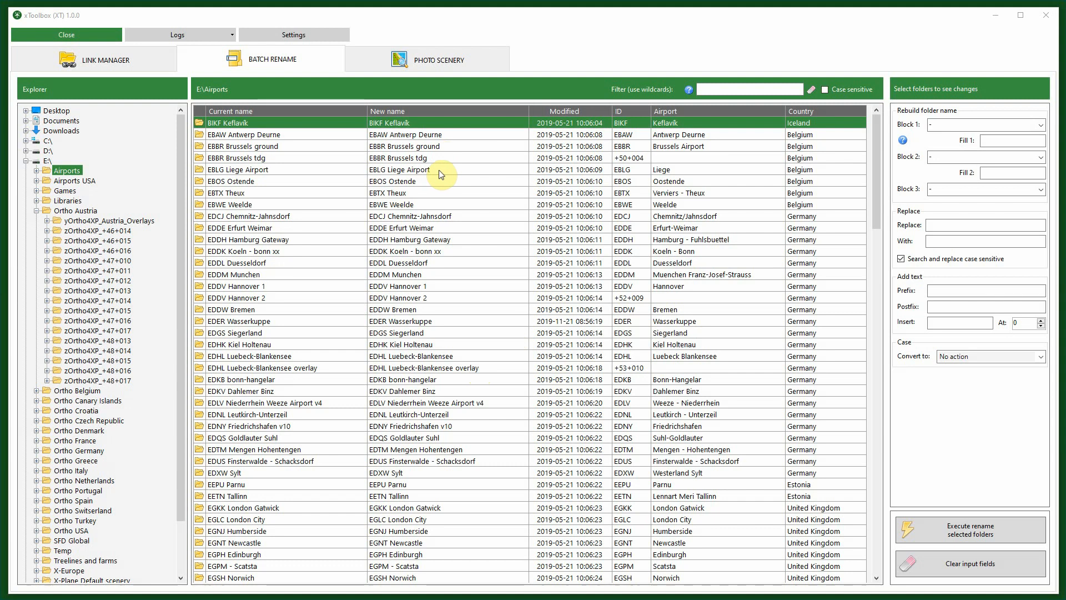
Select the folders from EBAW Antwerp Deurne through EBWE Weelde and preview rebuilding their names from Country only.
click(452, 135)
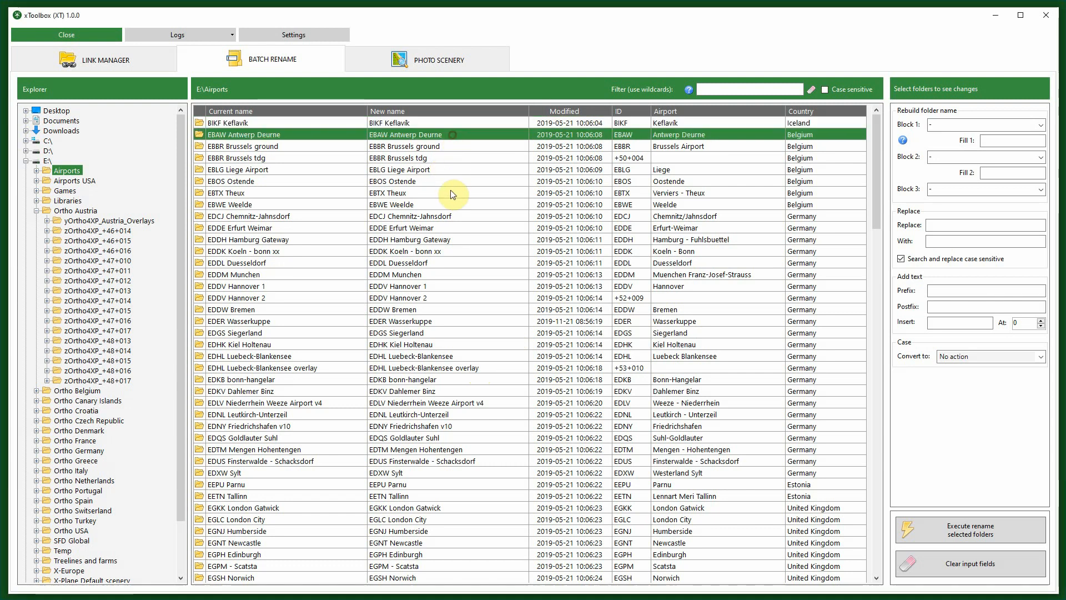
shift+click(469, 207)
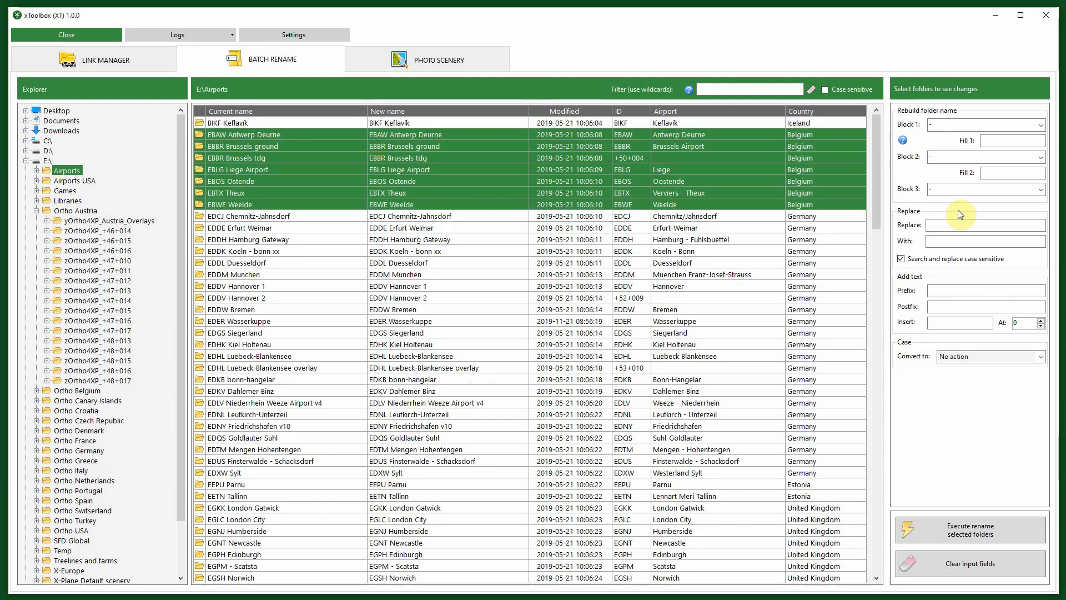
click(1039, 125)
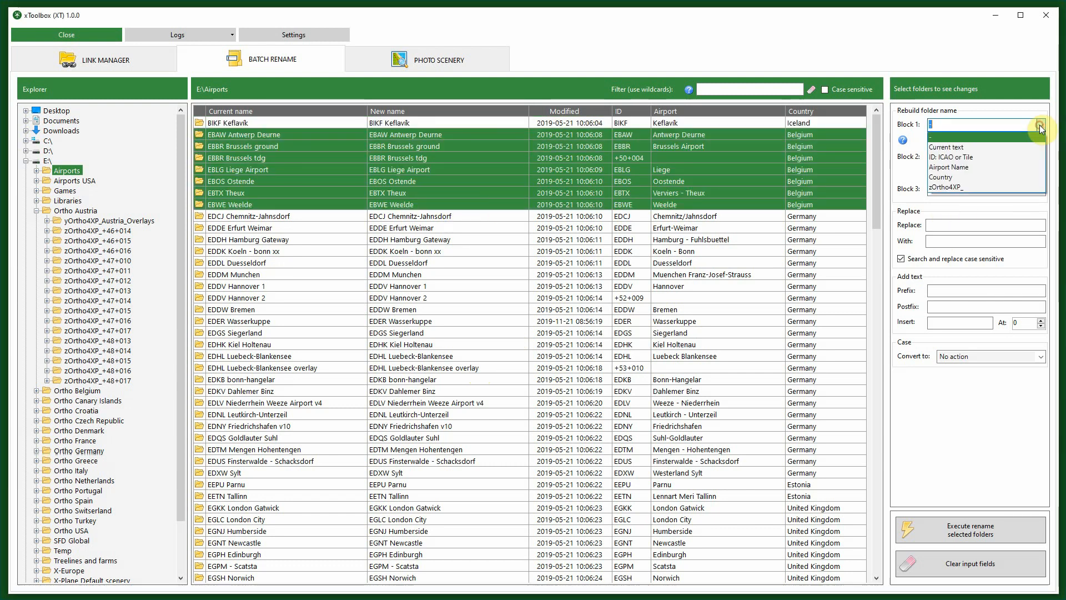
click(949, 176)
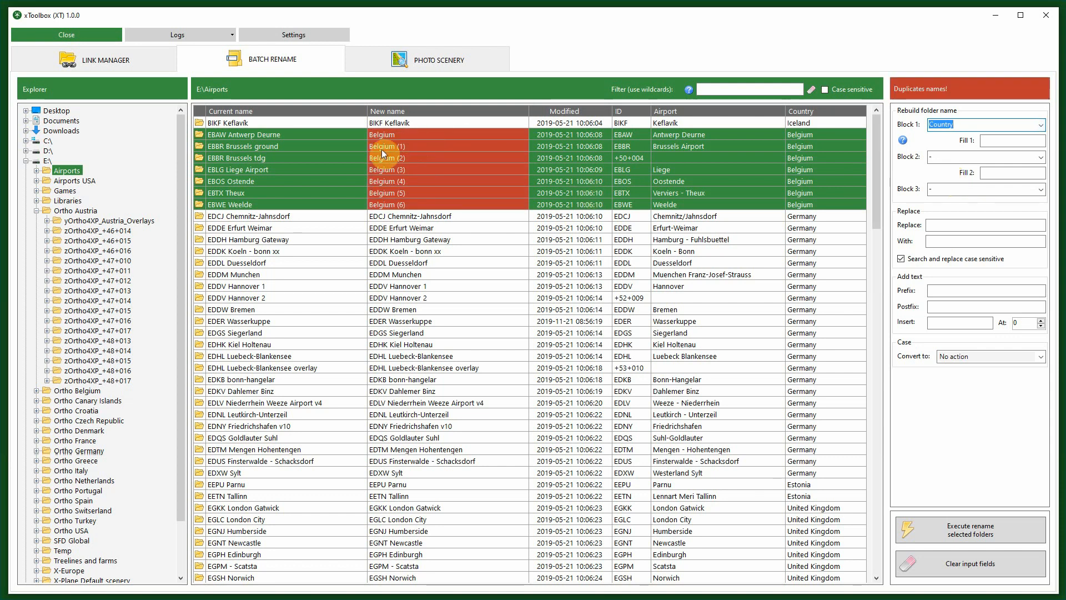